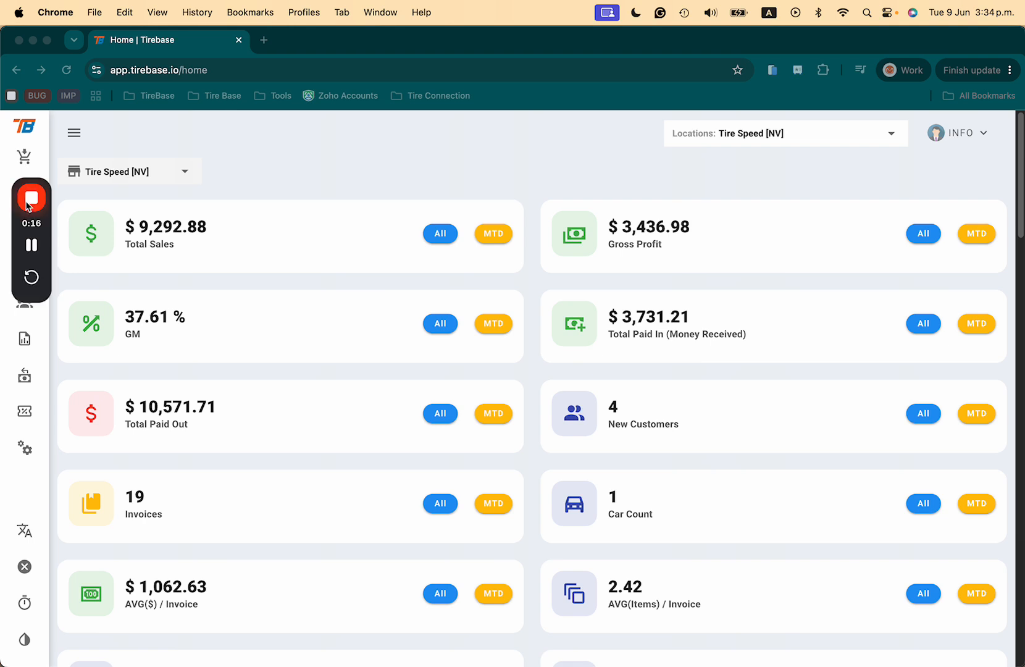
{"action": "left_click_drag", "start_coordinate": [50, 250], "coordinate": [1009, 208]}
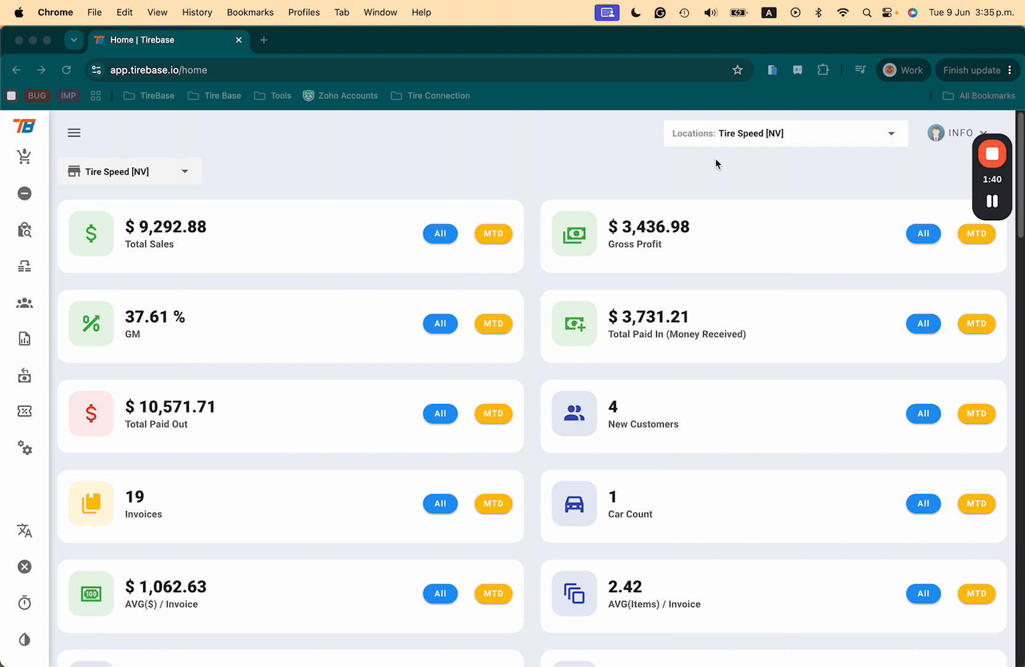
- Open the Data Migration module in the settings and expand the Tires Inventory import section
{"action": "left_click", "coordinate": [674, 164]}
{"action": "left_click", "coordinate": [74, 132]}
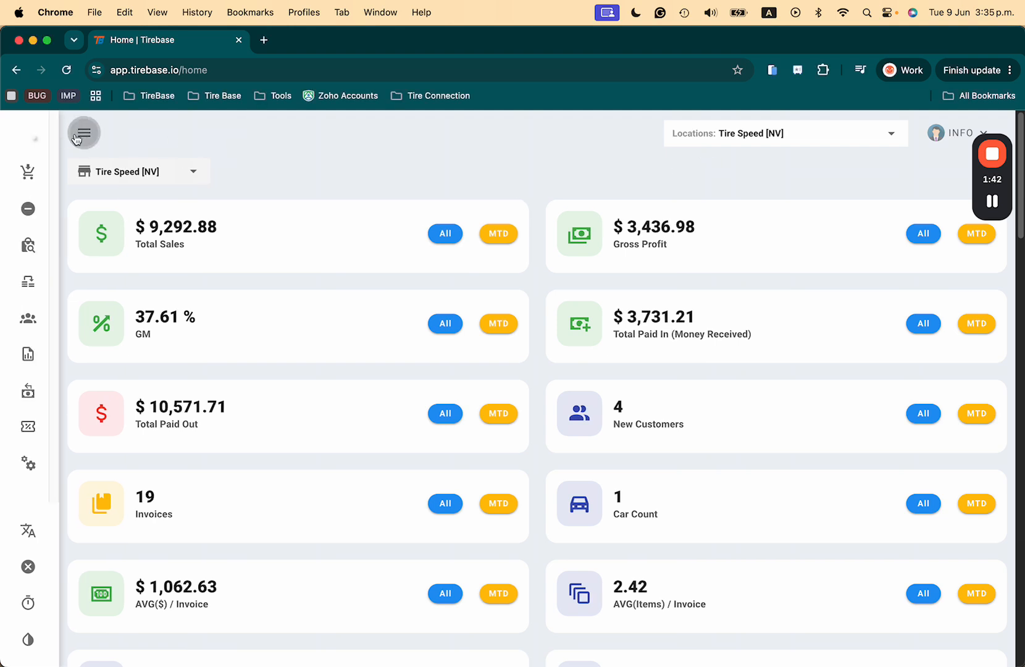
{"action": "left_click", "coordinate": [62, 466]}
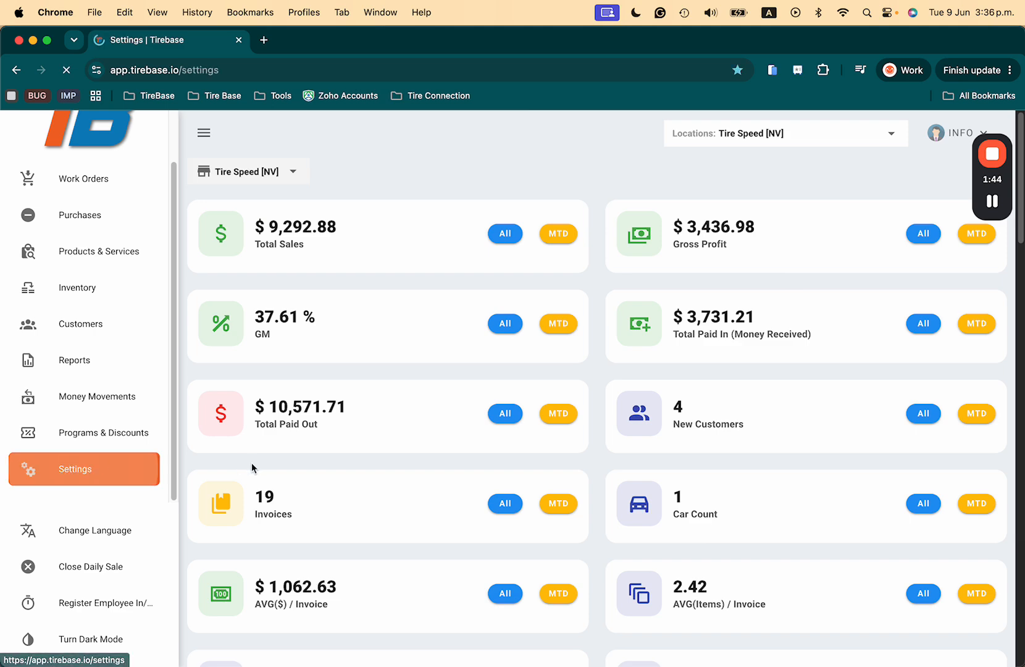
{"action": "scroll", "coordinate": [223, 474], "scroll_direction": "down", "scroll_amount": 5}
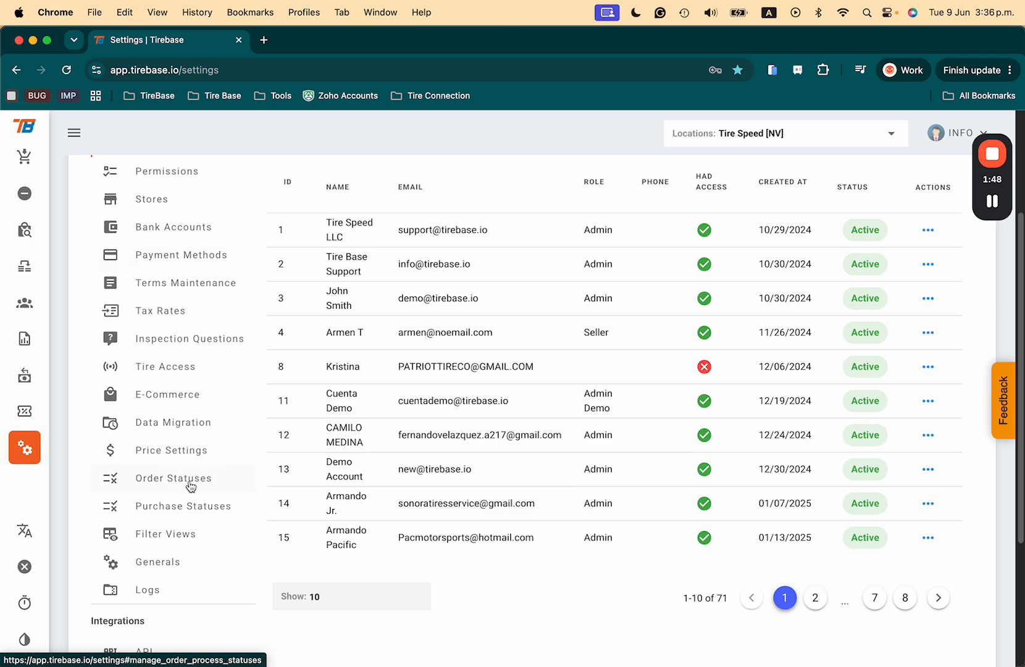
{"action": "left_click", "coordinate": [173, 426]}
{"action": "scroll", "coordinate": [404, 464], "scroll_direction": "up", "scroll_amount": 2}
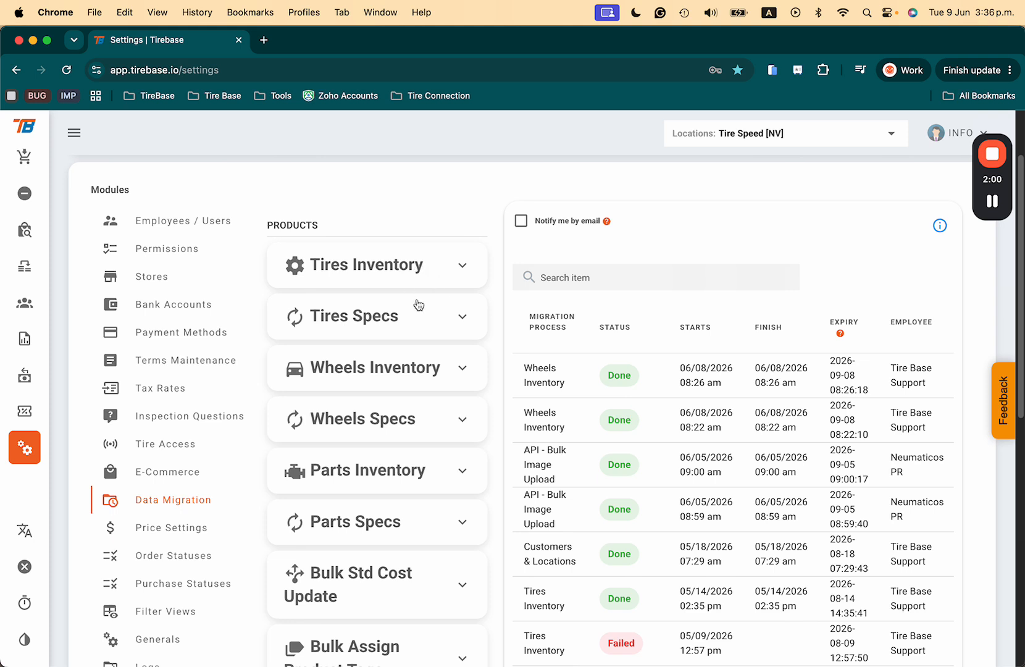
{"action": "left_click", "coordinate": [463, 266]}
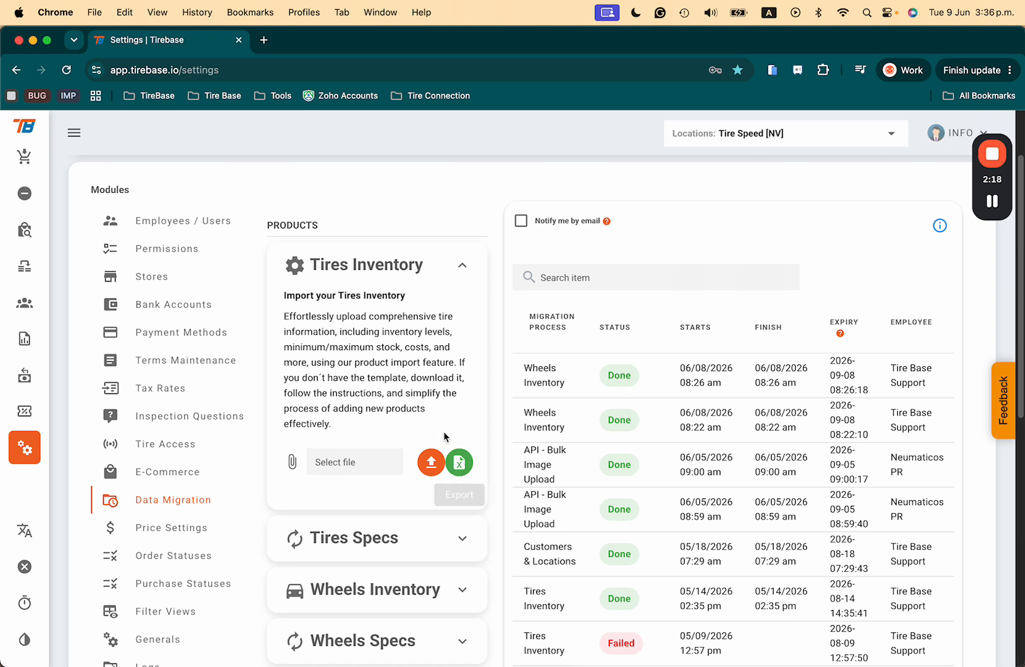
- Download the blank tires inventory template to the Desktop as "Tires (template)DEMO", without replacing the existing file
{"action": "left_click", "coordinate": [460, 464]}
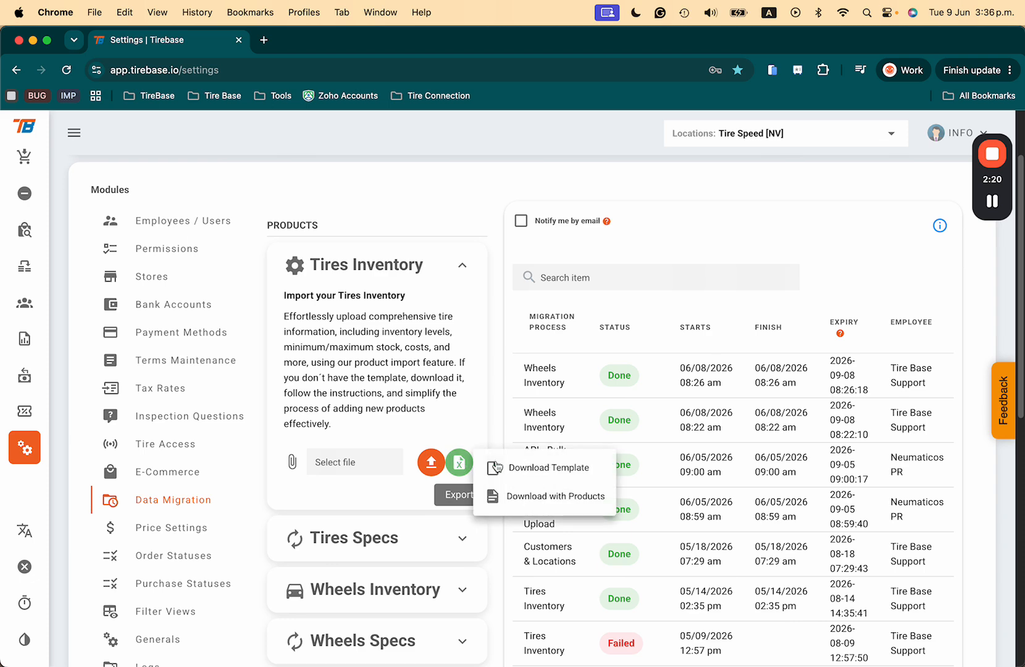
{"action": "left_click", "coordinate": [567, 472]}
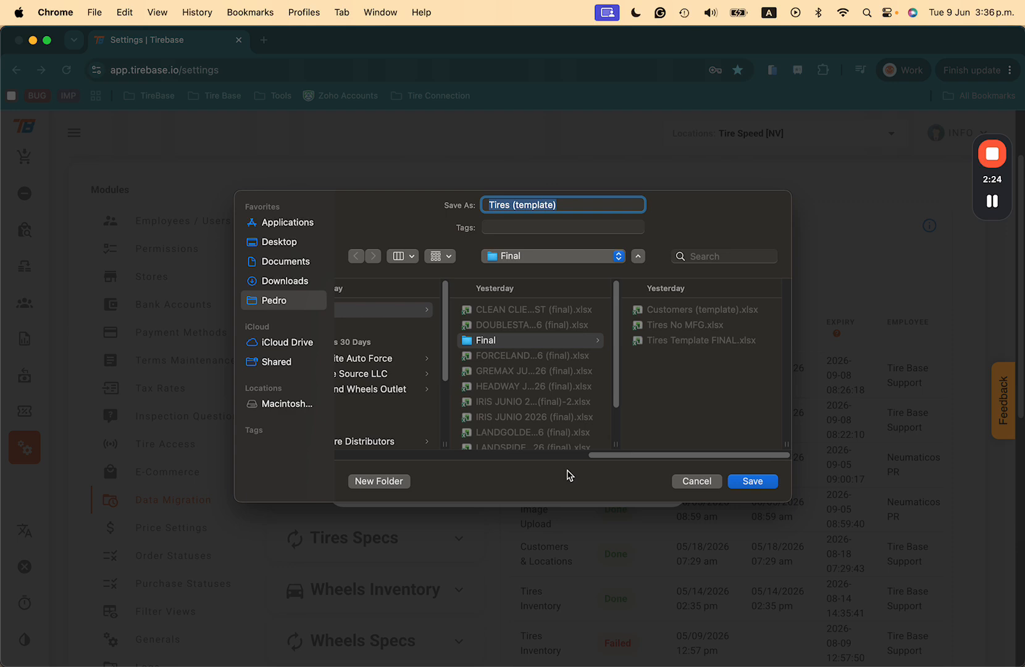
{"action": "left_click", "coordinate": [272, 247]}
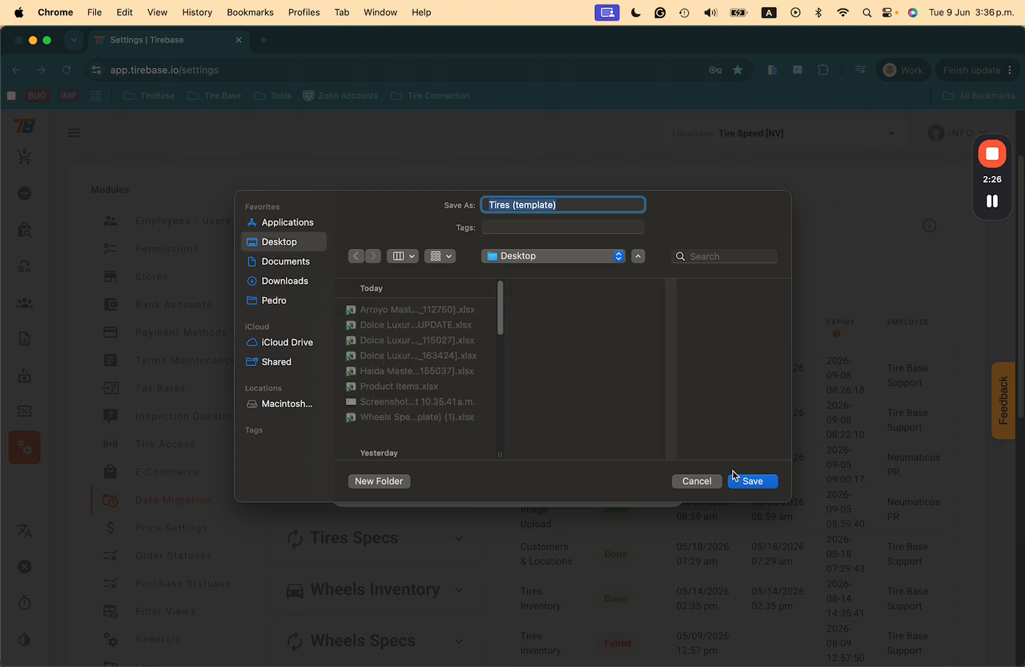
{"action": "left_click", "coordinate": [758, 487]}
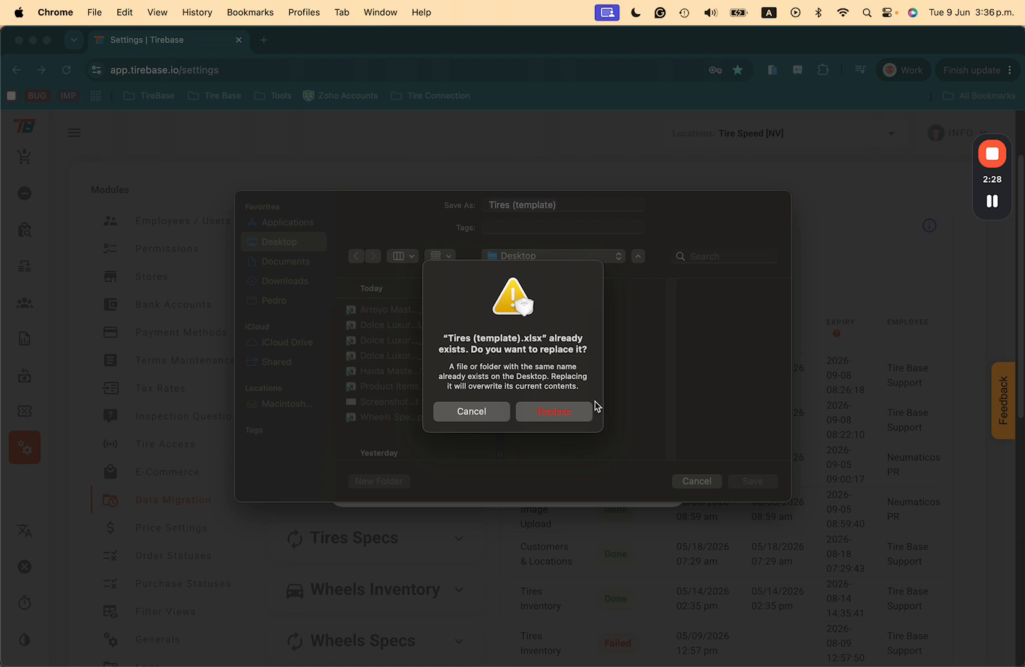
{"action": "left_click", "coordinate": [470, 412]}
{"action": "left_click", "coordinate": [568, 207]}
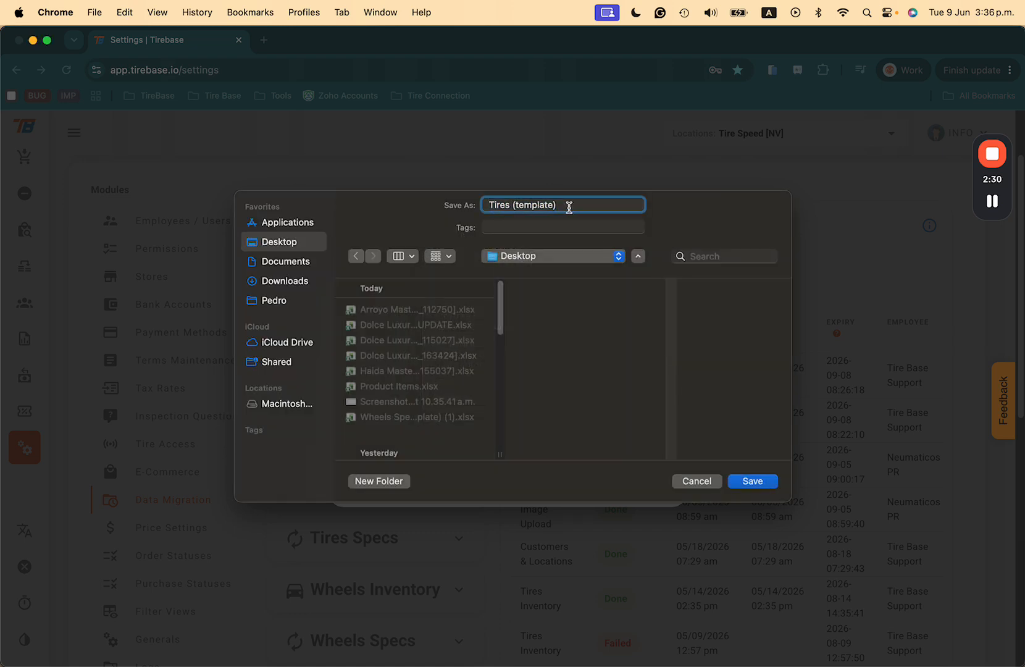
{"action": "type", "text": "DEMO"}
{"action": "left_click", "coordinate": [750, 482]}
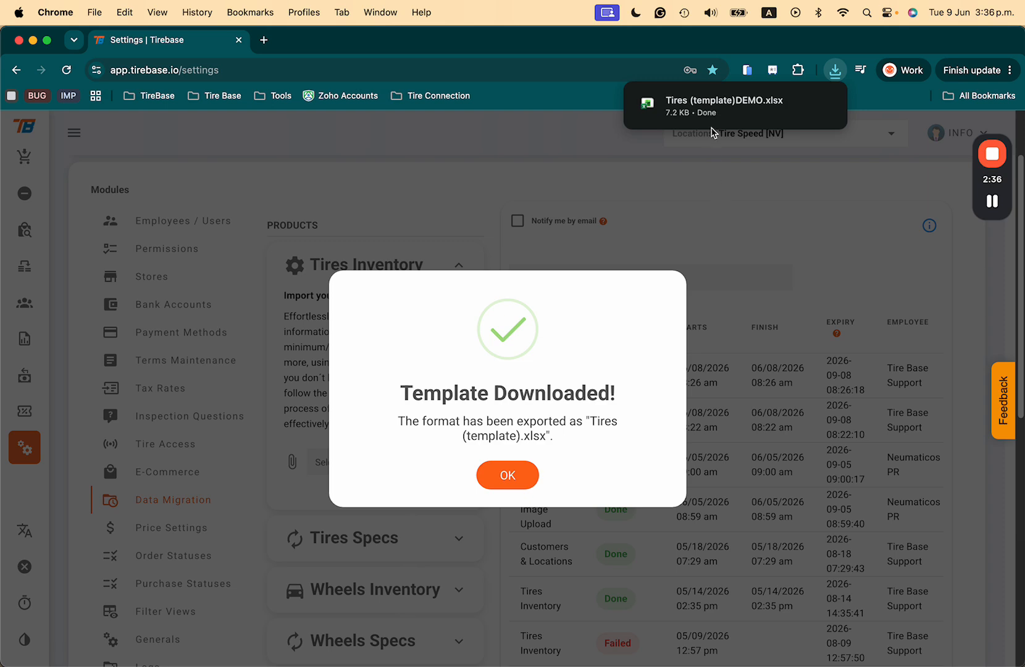
- Open the downloaded Tires (template)DEMO.xlsx in Excel and enlarge the header rows for reading
{"action": "left_click", "coordinate": [748, 111]}
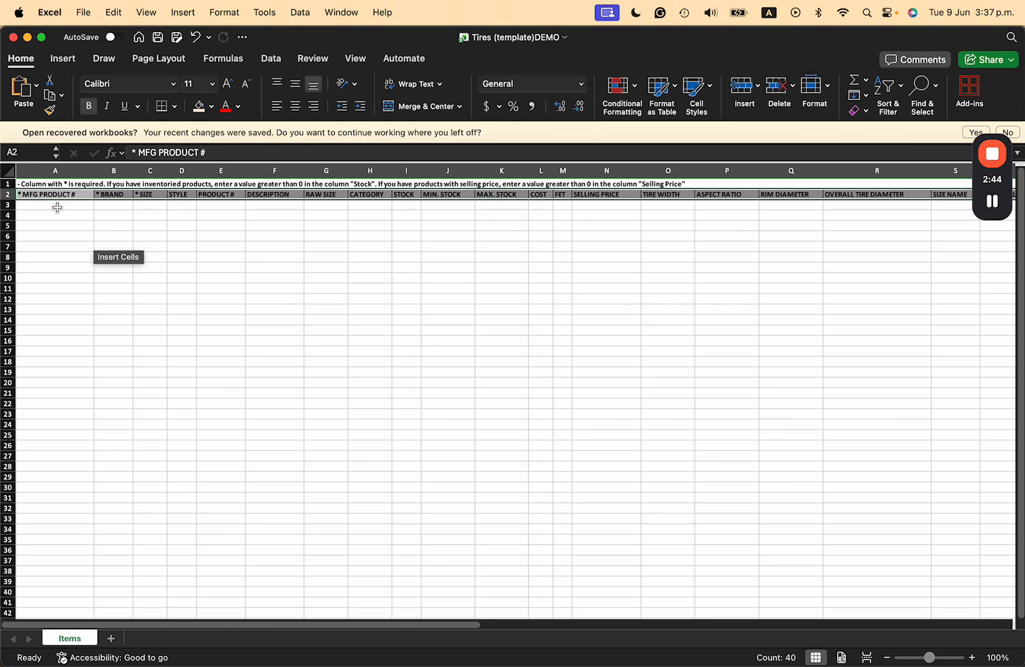
{"action": "scroll", "coordinate": [195, 292], "scroll_direction": "up", "scroll_amount": 5}
{"action": "scroll", "coordinate": [195, 292], "scroll_direction": "up", "scroll_amount": 5}
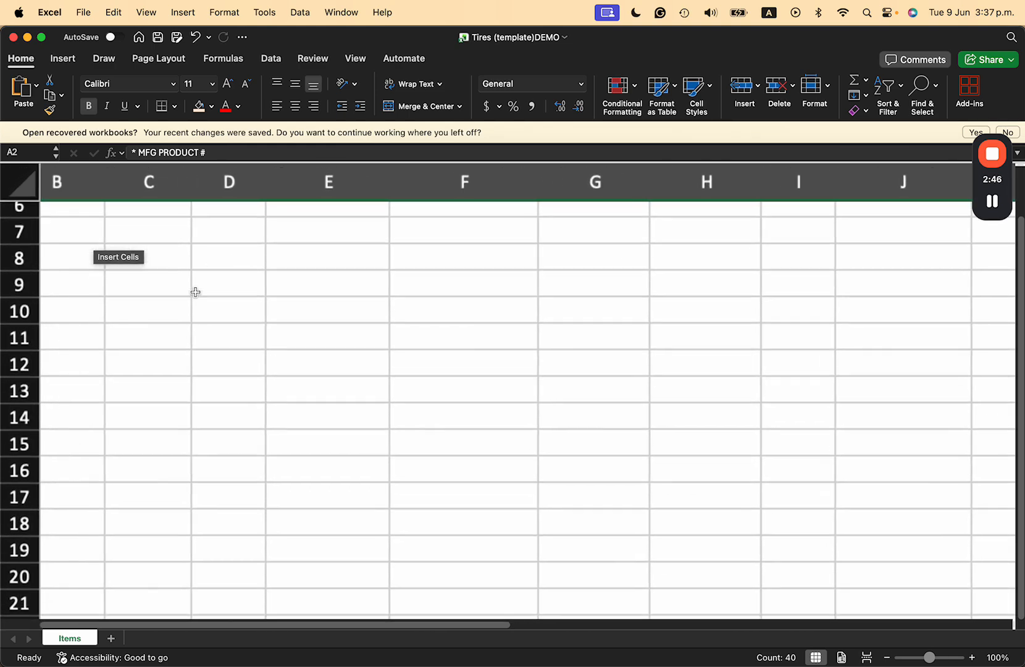
{"action": "scroll", "coordinate": [195, 292], "scroll_direction": "left", "scroll_amount": 4}
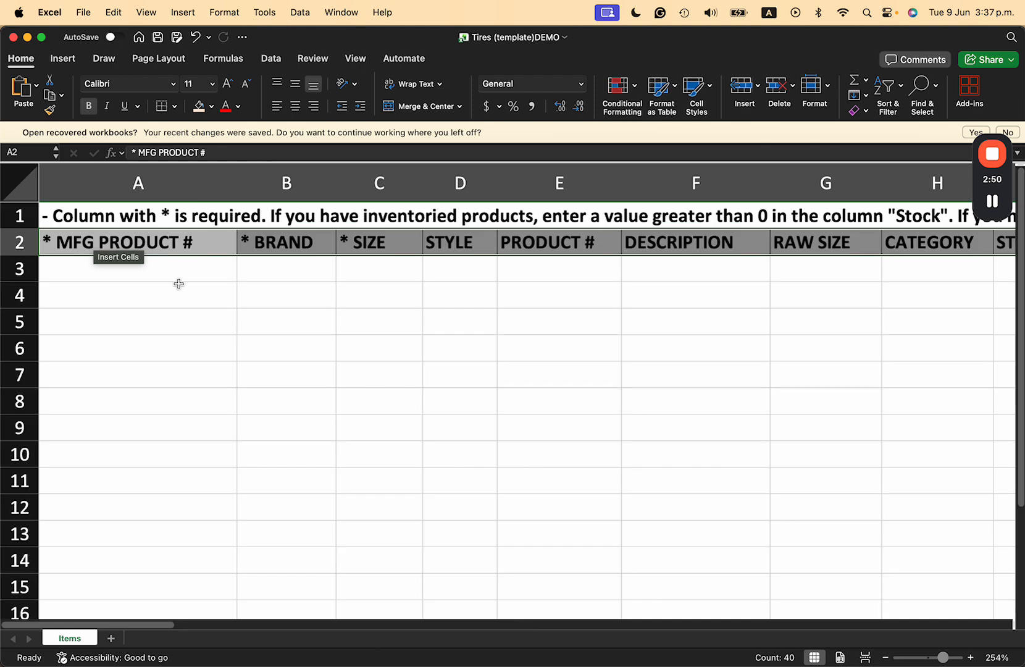
- Highlight the required headers * MFG PRODUCT #, * BRAND and * SIZE in row 2 with a yellow fill
{"action": "left_click", "coordinate": [186, 250]}
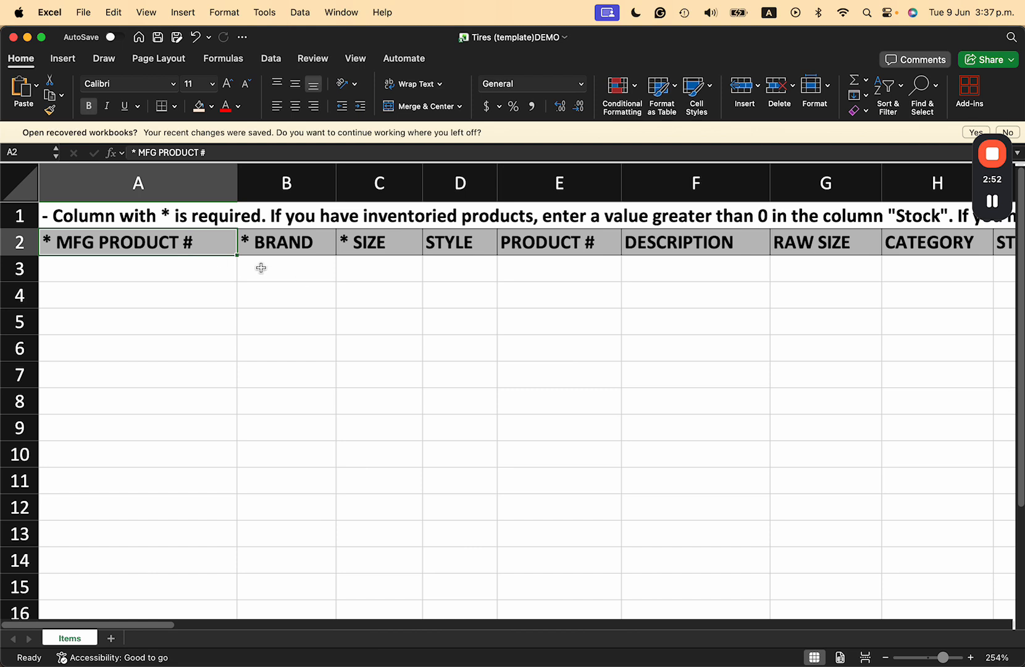
{"action": "left_click", "coordinate": [311, 245]}
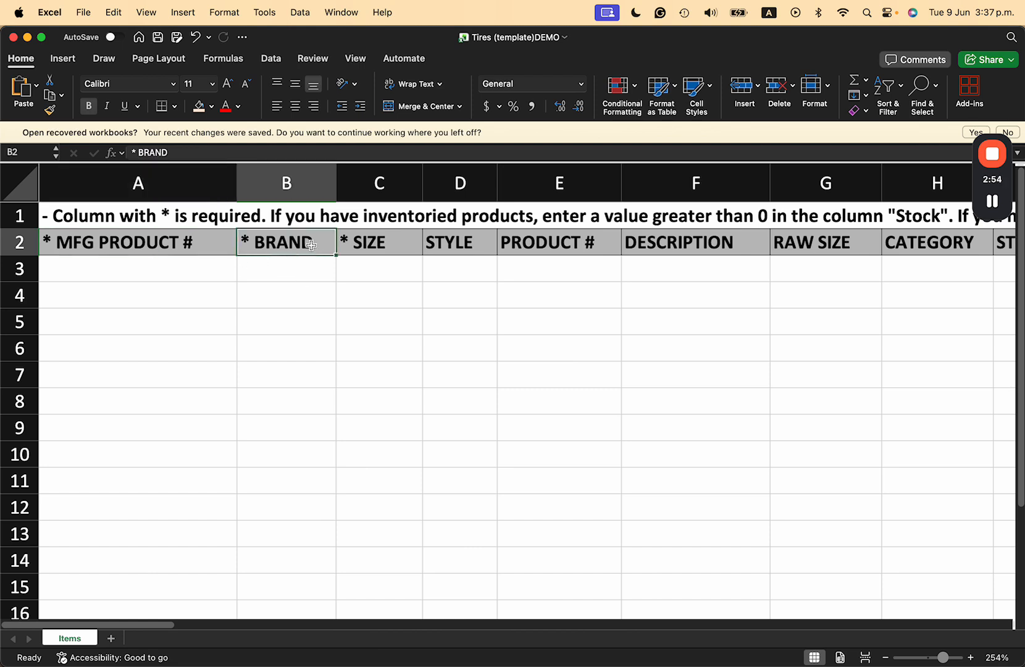
{"action": "left_click", "coordinate": [402, 249]}
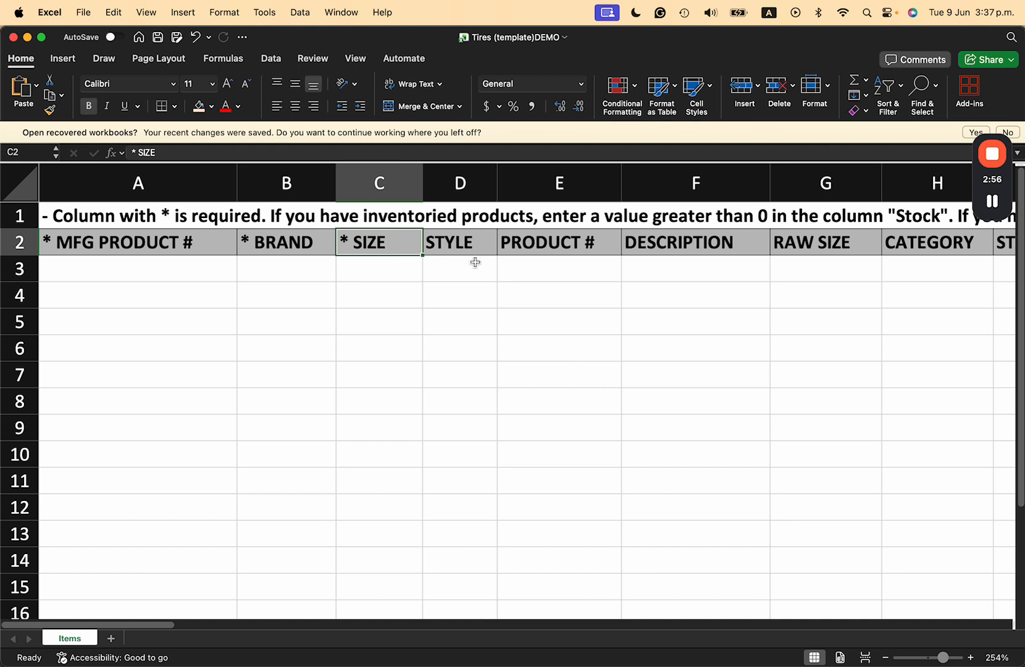
{"action": "left_click_drag", "start_coordinate": [186, 244], "coordinate": [367, 239]}
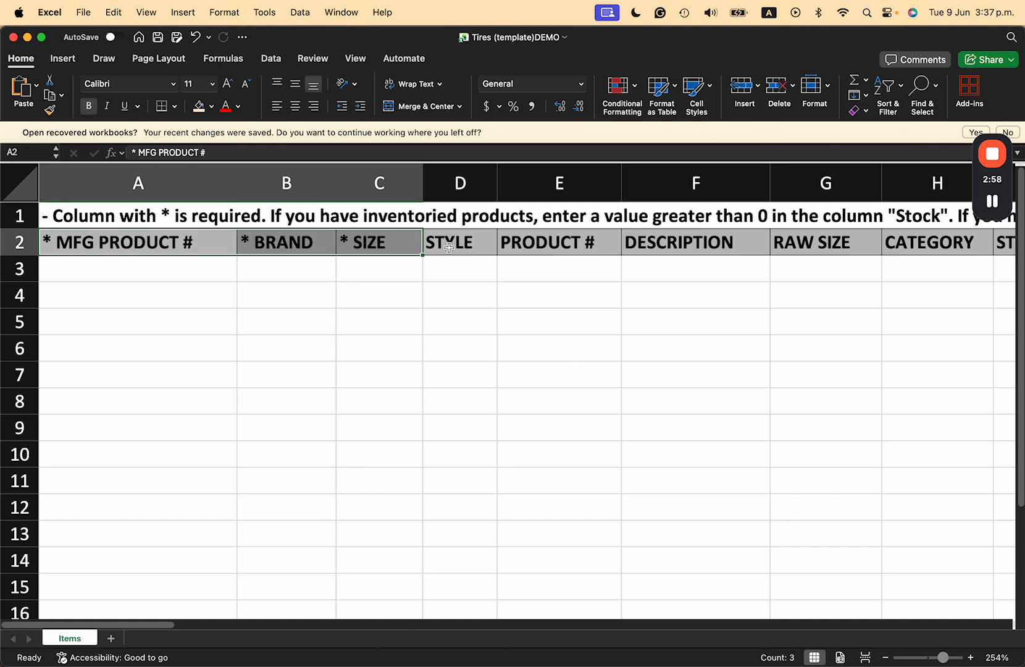
{"action": "left_click", "coordinate": [211, 106]}
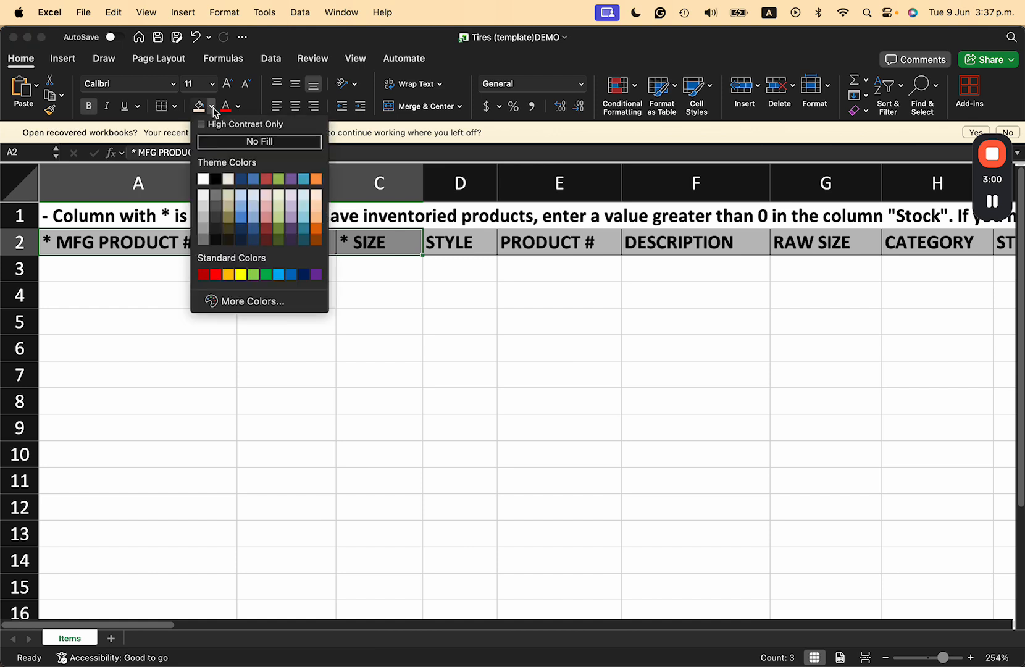
{"action": "left_click", "coordinate": [243, 278]}
{"action": "left_click", "coordinate": [243, 278]}
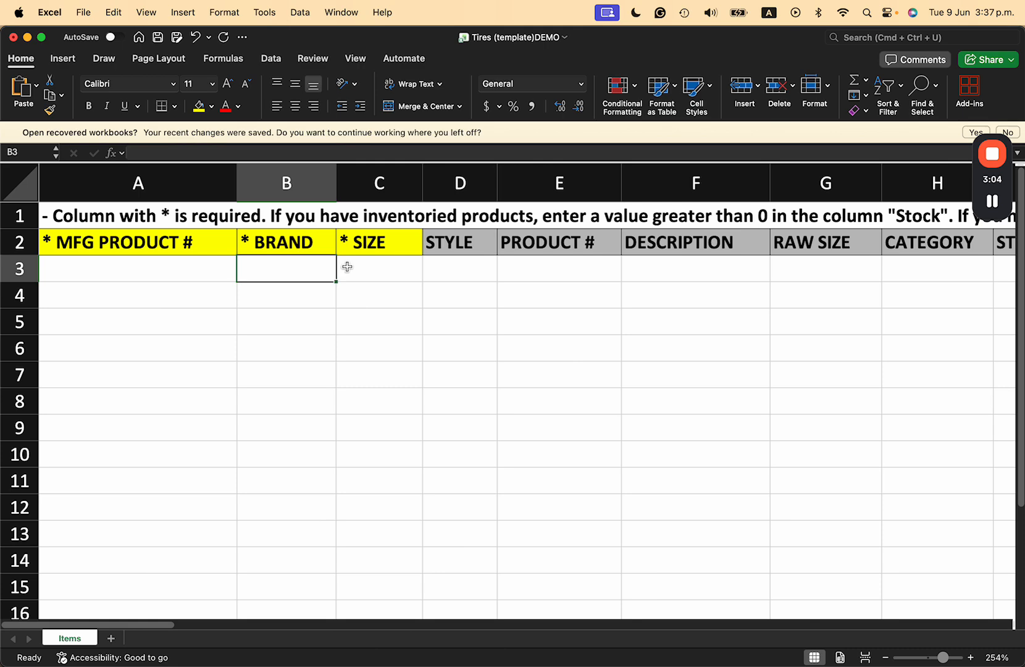
- Examine the template's optional columns, particularly STOCK and COST, alongside the required ones
{"action": "scroll", "coordinate": [577, 316], "scroll_direction": "right", "scroll_amount": 15}
{"action": "scroll", "coordinate": [577, 316], "scroll_direction": "left", "scroll_amount": 15}
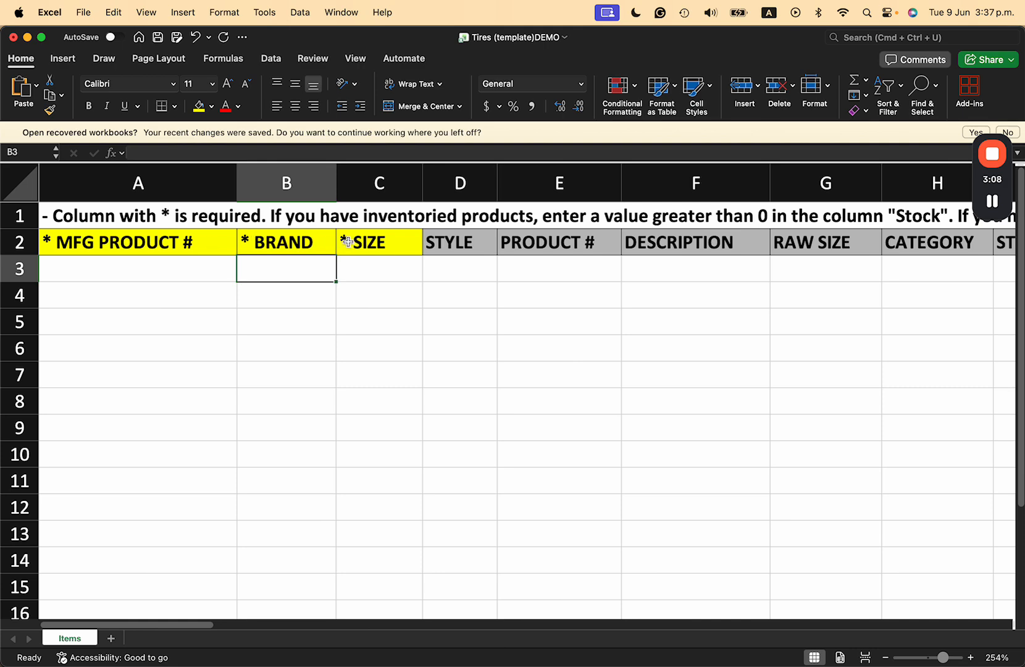
{"action": "scroll", "coordinate": [545, 319], "scroll_direction": "right", "scroll_amount": 5}
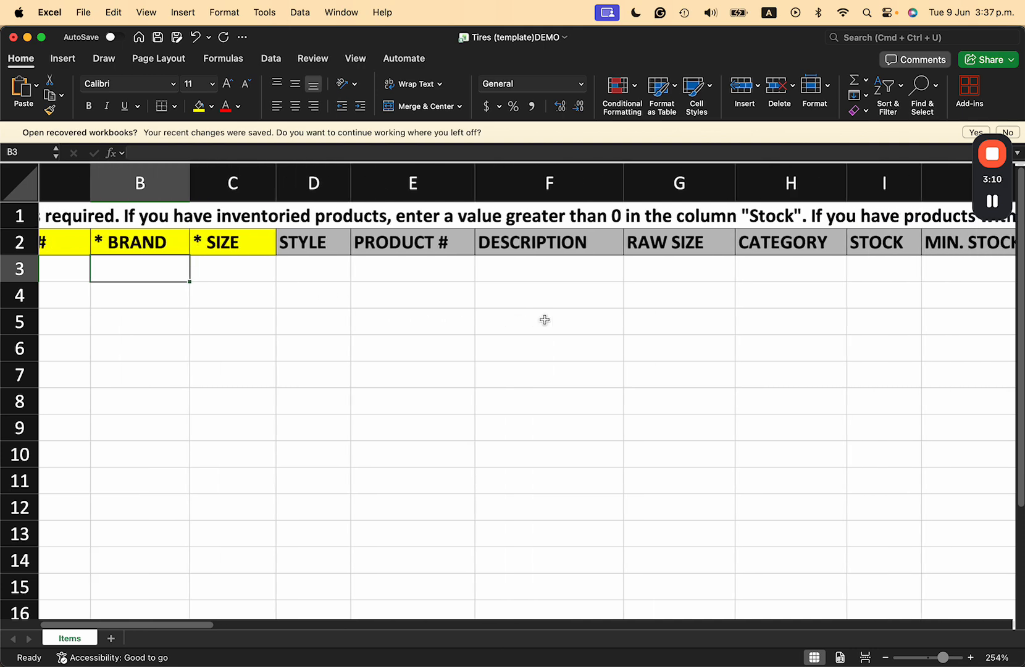
{"action": "left_click", "coordinate": [688, 268]}
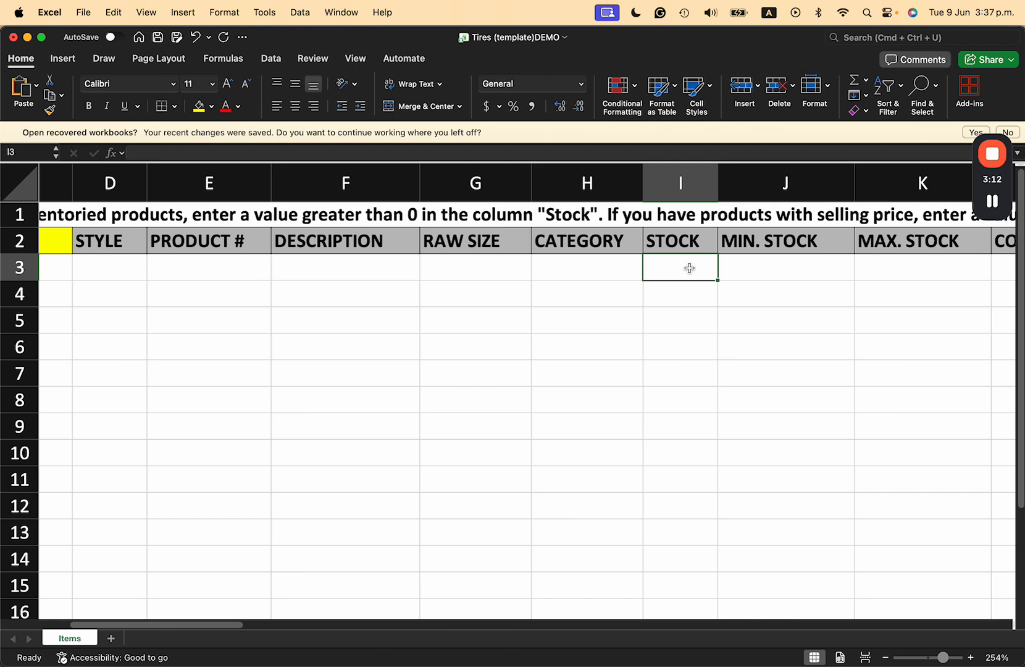
{"action": "scroll", "coordinate": [687, 267], "scroll_direction": "right", "scroll_amount": 3}
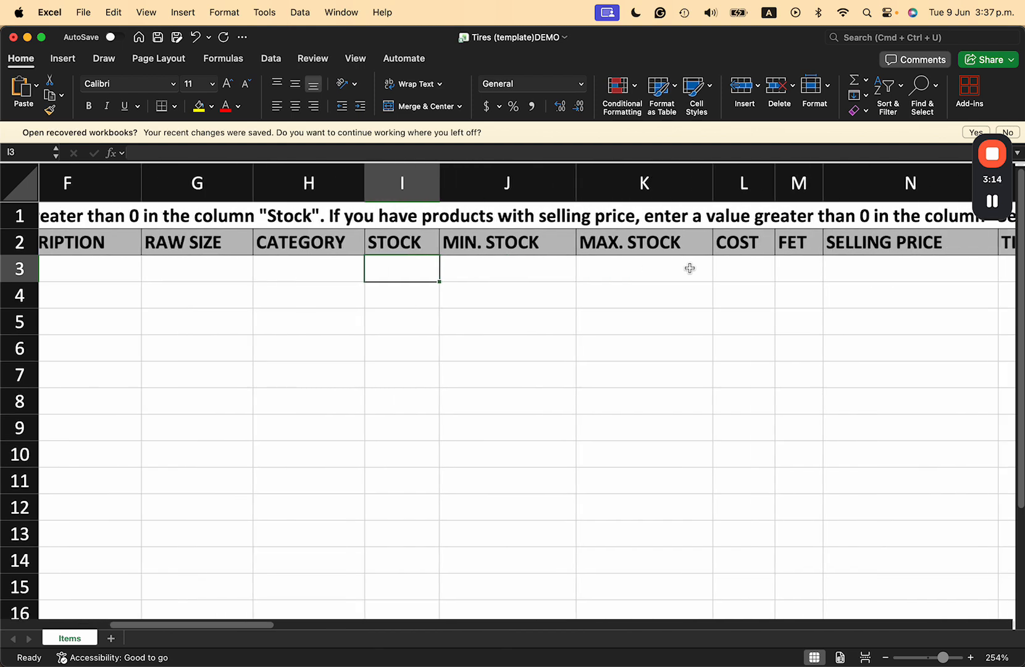
{"action": "left_click", "coordinate": [758, 271]}
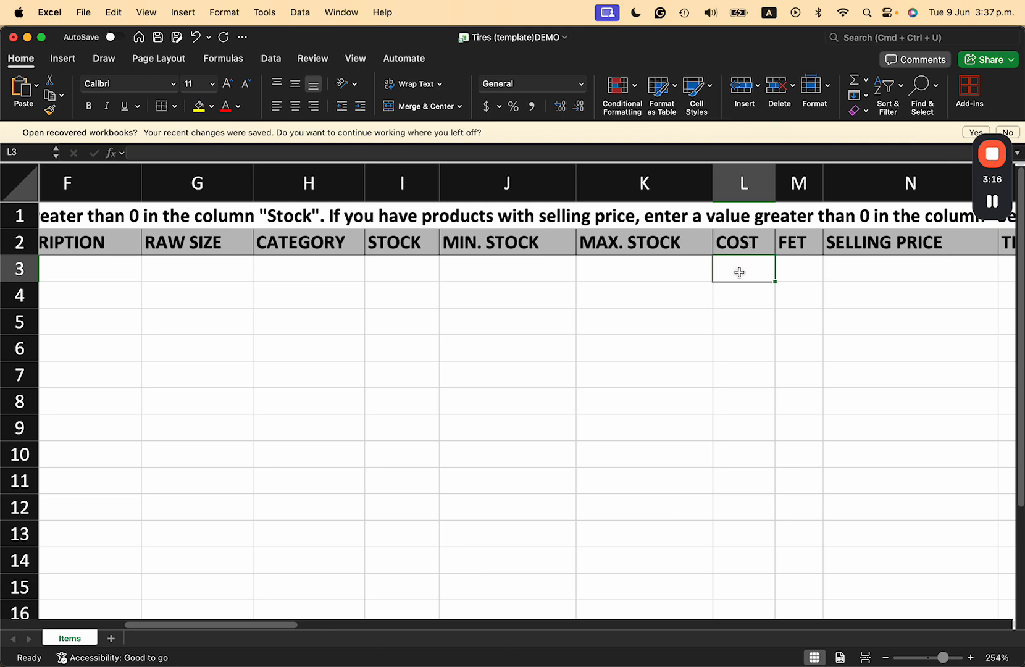
{"action": "left_click", "coordinate": [395, 272]}
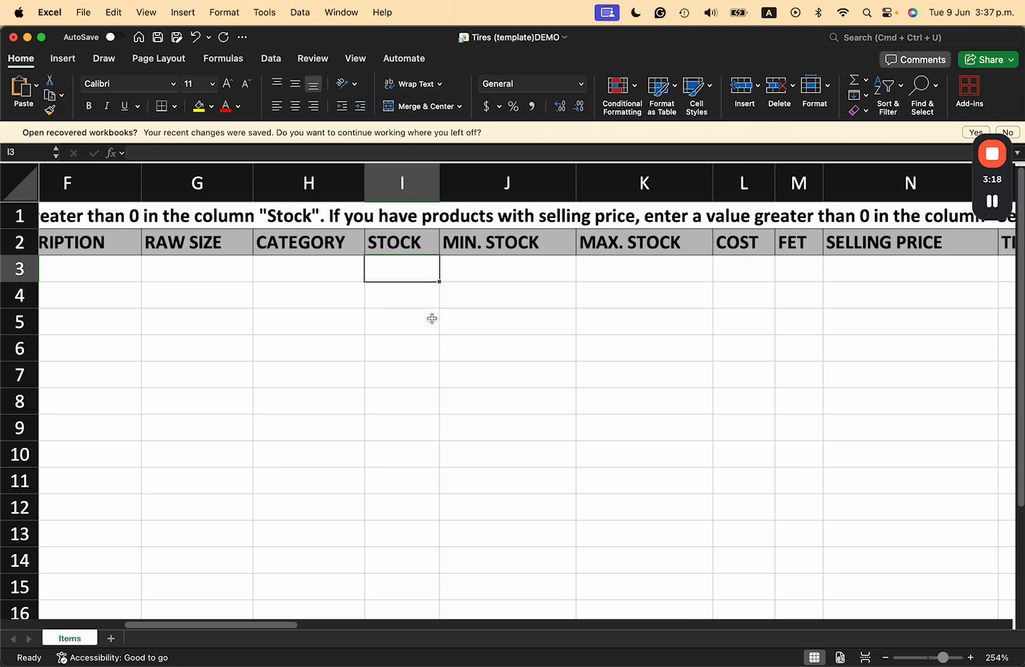
{"action": "scroll", "coordinate": [431, 318], "scroll_direction": "left", "scroll_amount": 1}
{"action": "scroll", "coordinate": [431, 318], "scroll_direction": "left", "scroll_amount": 5}
{"action": "scroll", "coordinate": [430, 318], "scroll_direction": "right", "scroll_amount": 1}
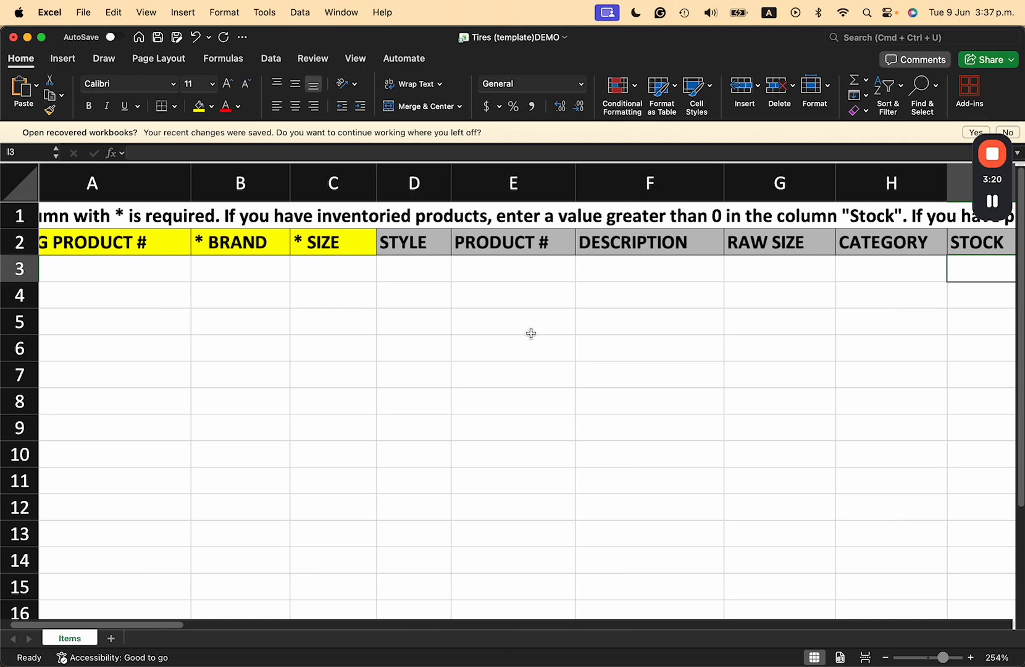
{"action": "scroll", "coordinate": [525, 333], "scroll_direction": "right", "scroll_amount": 3}
{"action": "scroll", "coordinate": [610, 355], "scroll_direction": "right", "scroll_amount": 8}
{"action": "scroll", "coordinate": [611, 355], "scroll_direction": "left", "scroll_amount": 10}
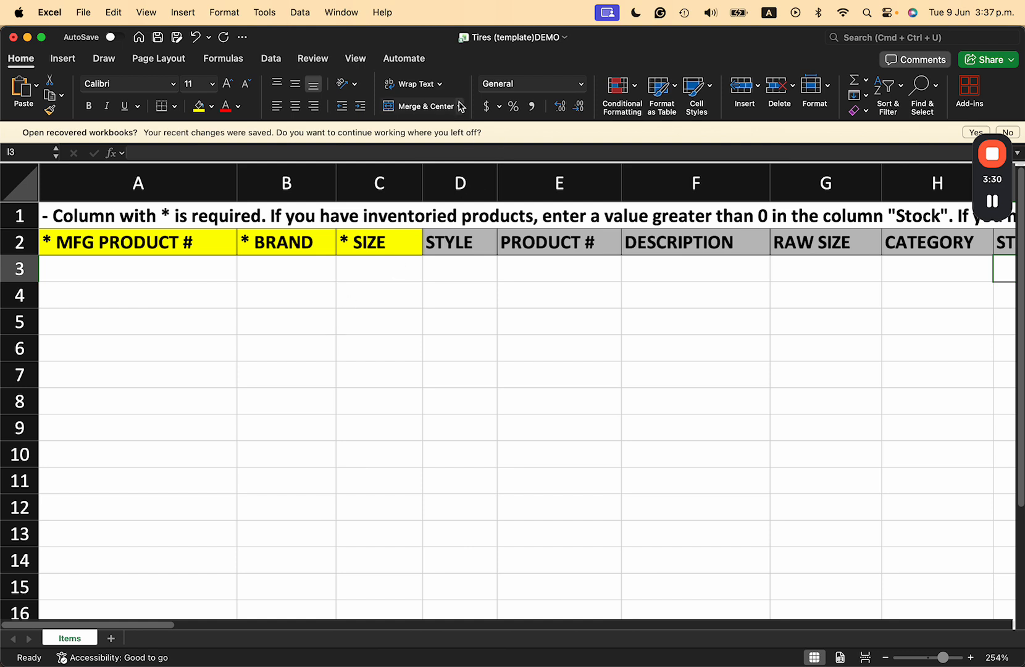
- Enter AGS002 as the MFG product number and Arroyo as the brand in row 3
{"action": "left_click", "coordinate": [120, 262]}
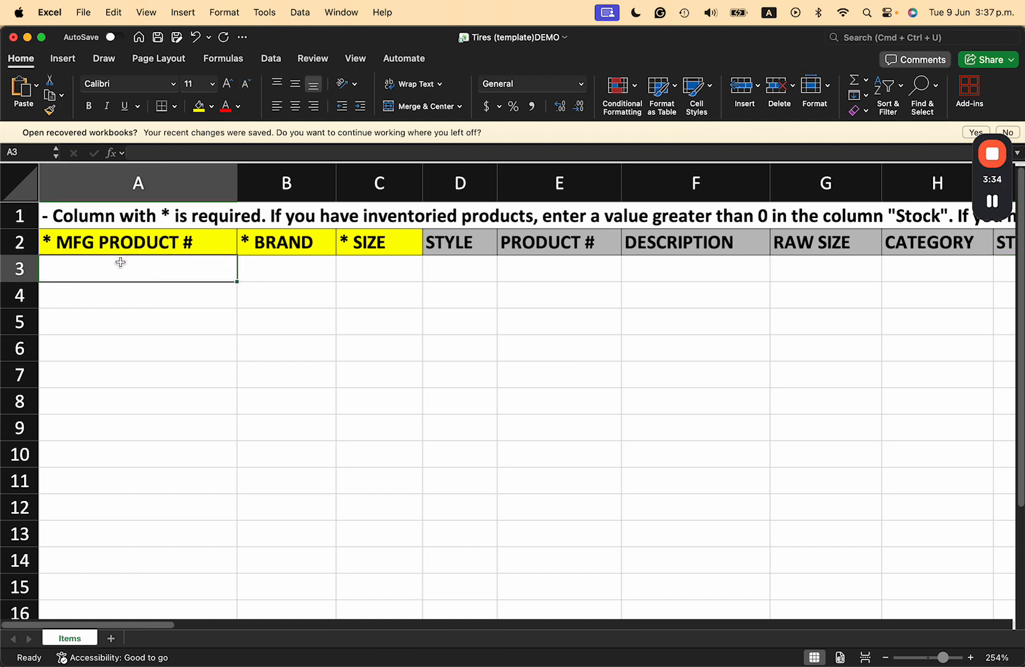
{"action": "type", "text": "AGS002"}
{"action": "left_click", "coordinate": [272, 272]}
{"action": "type", "text": "Arroyo"}
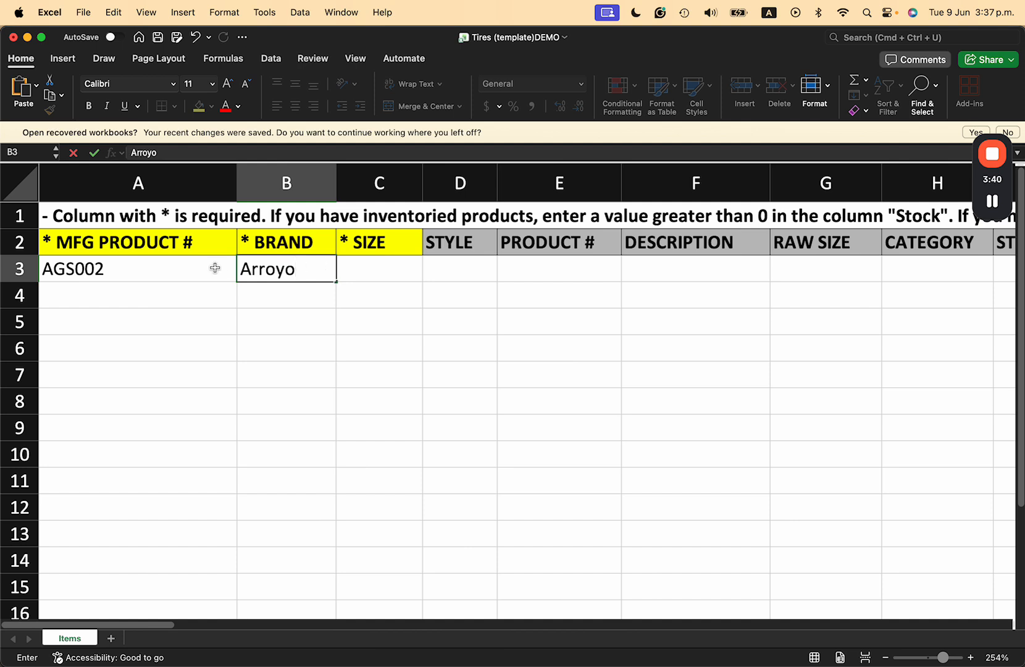
{"action": "left_click", "coordinate": [297, 292]}
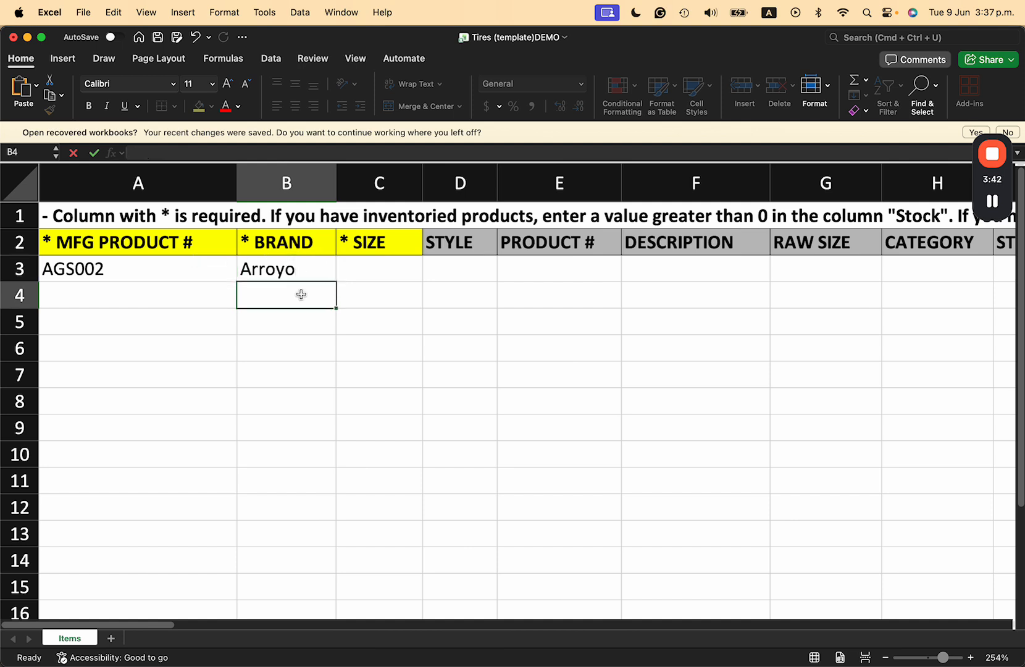
- Enter the brand in all capitals, ARROYO, in cell B4 below the mixed-case brand
{"action": "left_click", "coordinate": [302, 274]}
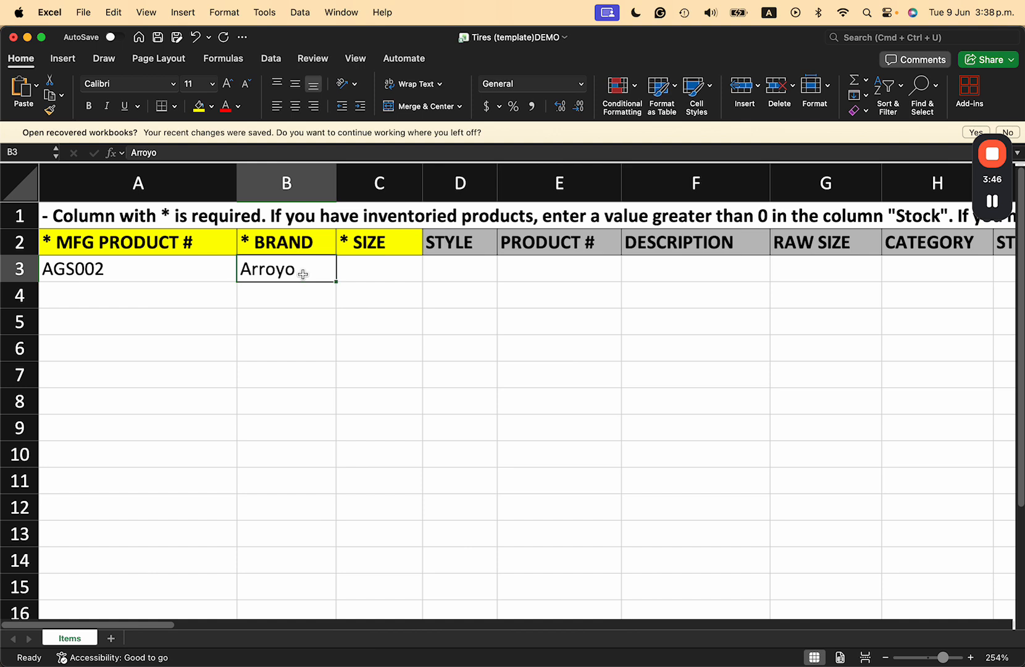
{"action": "left_click", "coordinate": [285, 292]}
{"action": "type", "text": "ARRO"}
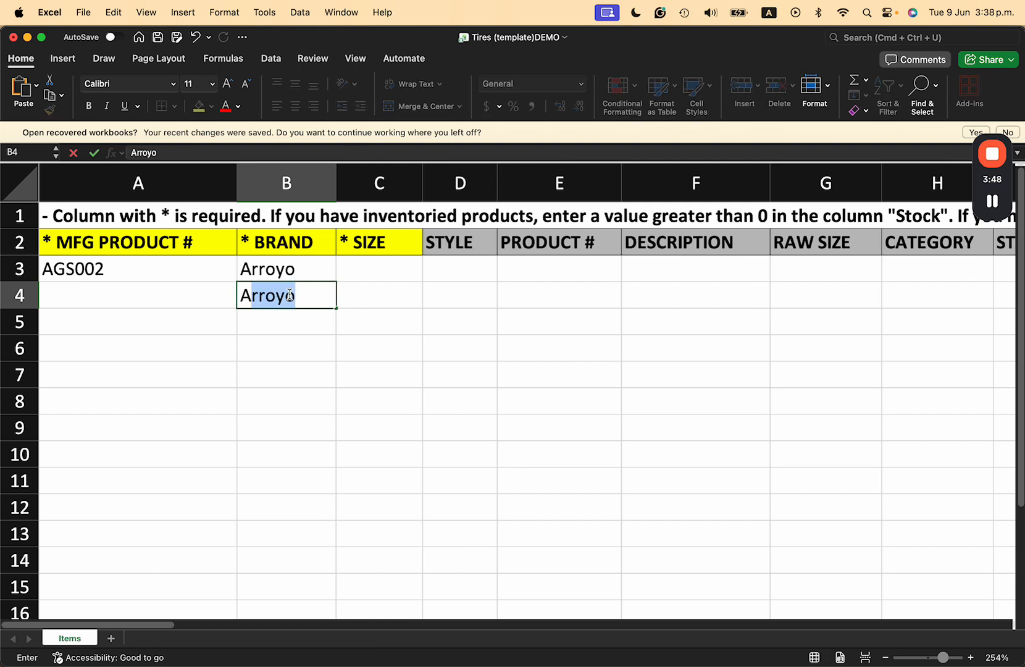
{"action": "type", "text": "YO"}
{"action": "left_click", "coordinate": [295, 339]}
{"action": "left_click", "coordinate": [272, 299]}
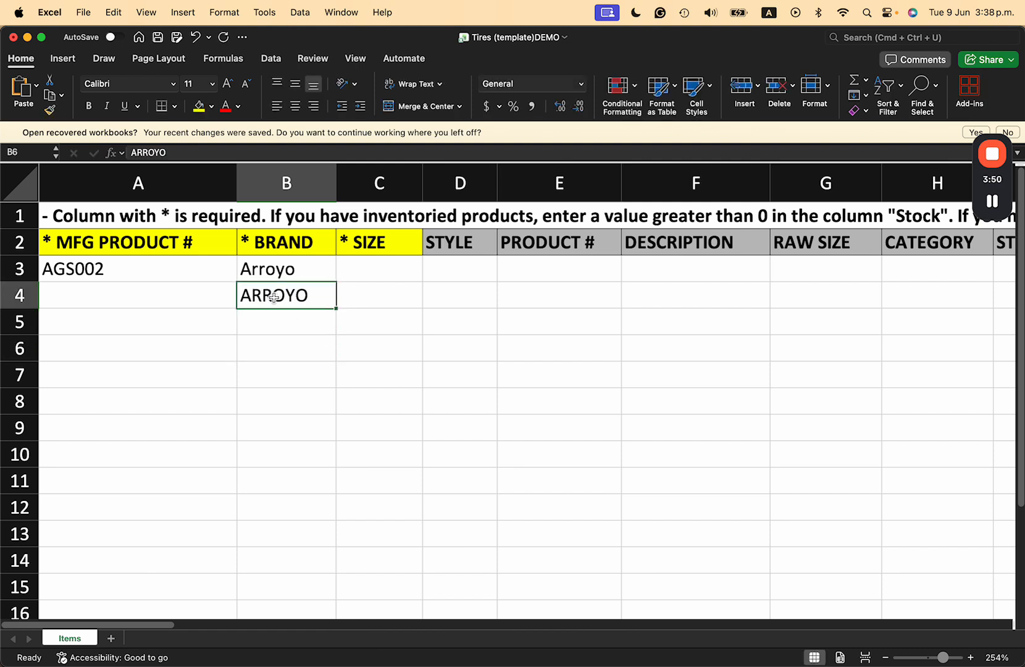
- Clear the all-capitals brand from cell B4, keeping only the mixed-case Arroyo in B3
{"action": "left_click", "coordinate": [272, 270]}
{"action": "left_click", "coordinate": [270, 291]}
{"action": "left_click", "coordinate": [270, 274]}
{"action": "left_click", "coordinate": [270, 293]}
{"action": "key", "text": "BackSpace"}
{"action": "left_click", "coordinate": [273, 271]}
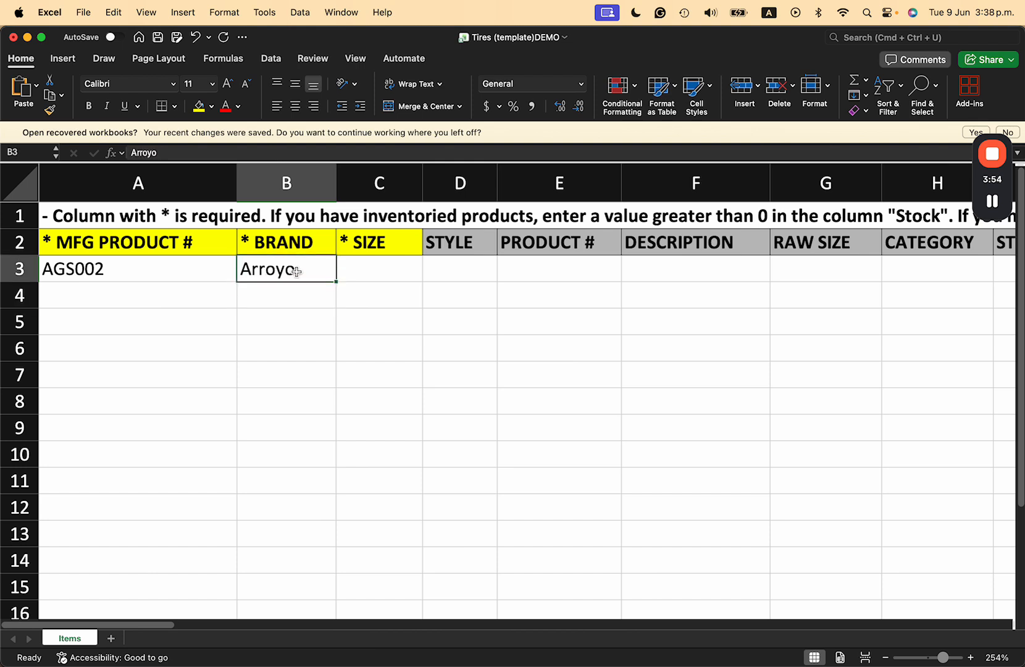
- Enter 205/55R16 as the tire size in row 3 and widen the SIZE column to fit it
{"action": "left_click", "coordinate": [383, 274]}
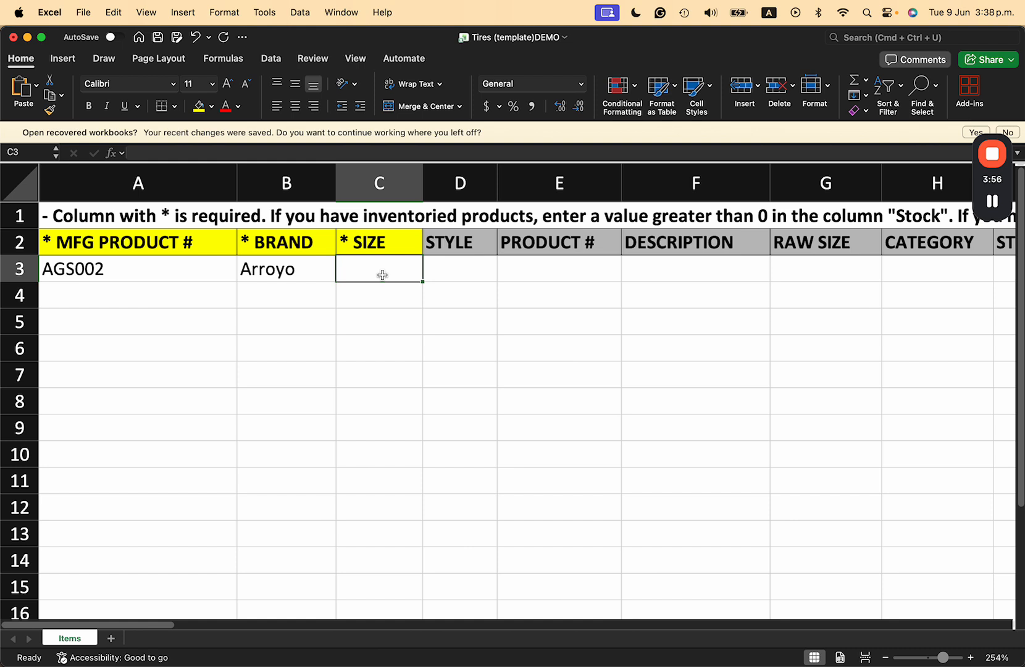
{"action": "type", "text": "205"}
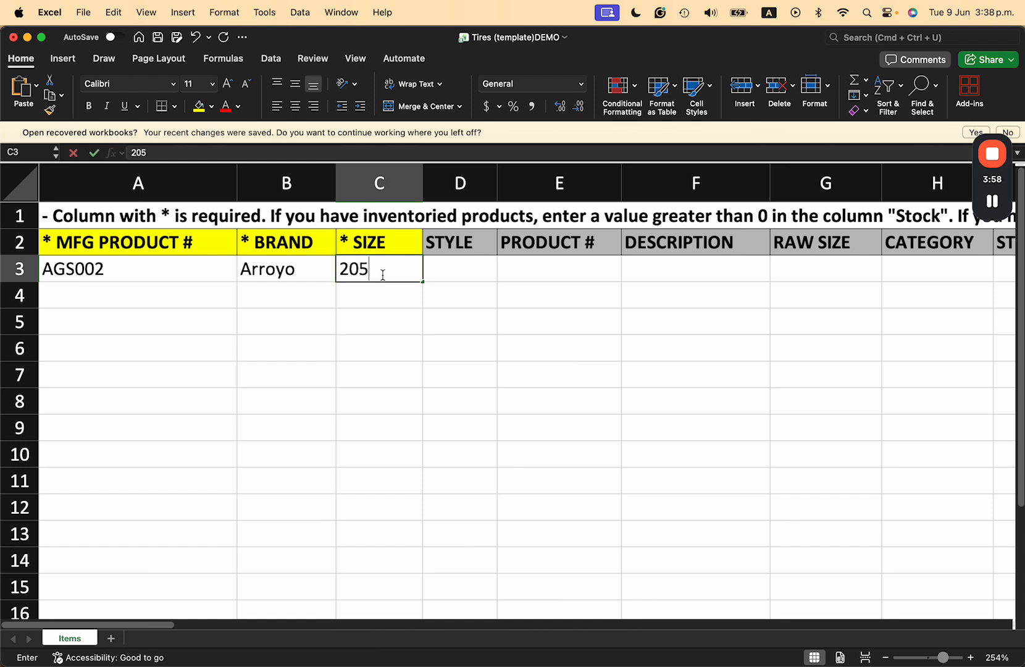
{"action": "type", "text": "/55R16"}
{"action": "left_click", "coordinate": [387, 314]}
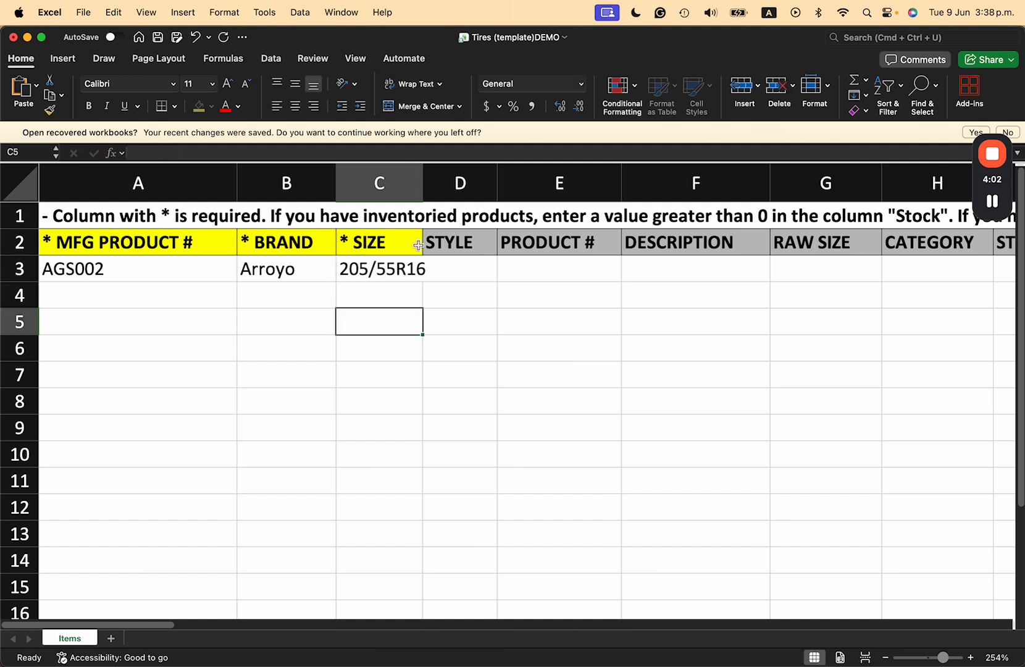
{"action": "left_click_drag", "start_coordinate": [423, 189], "coordinate": [442, 185]}
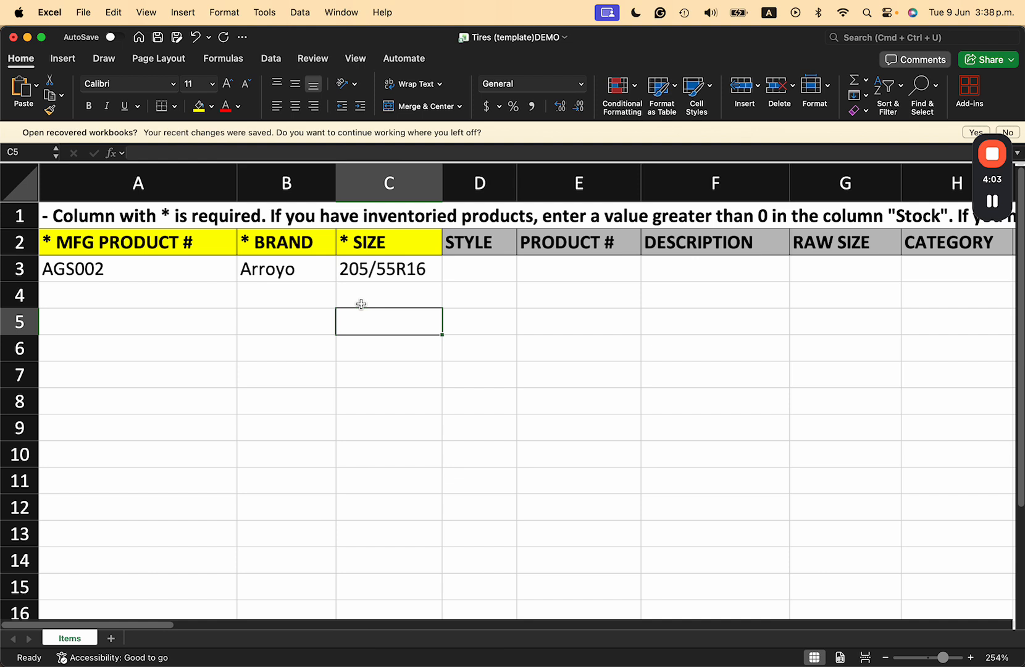
{"action": "left_click", "coordinate": [400, 270]}
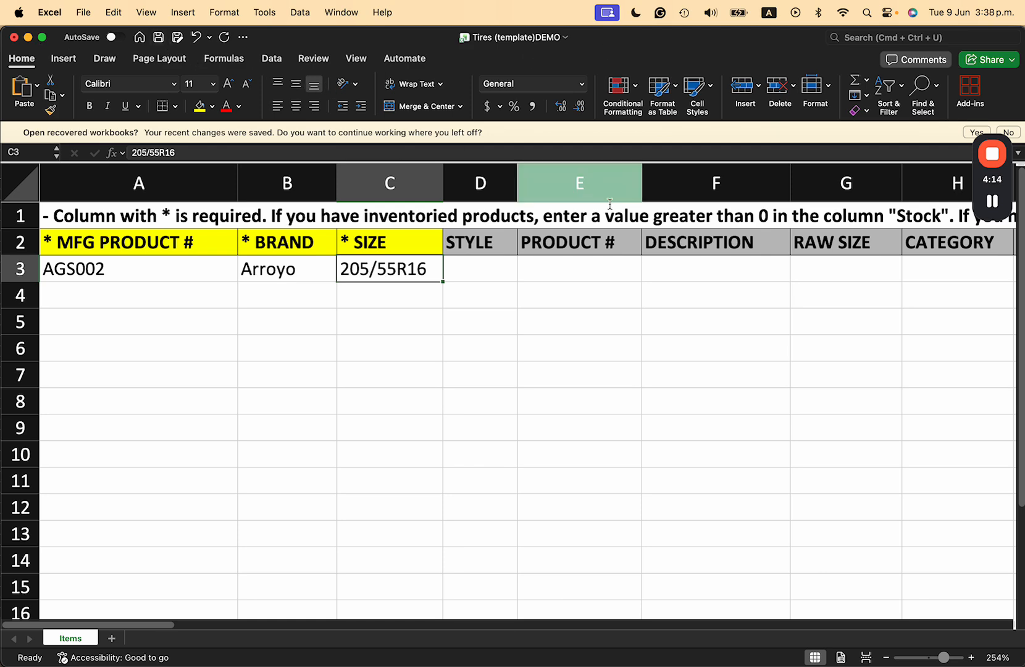
- Examine the optional columns of row 3, from STYLE across to STOCK and COST
{"action": "scroll", "coordinate": [721, 295], "scroll_direction": "right", "scroll_amount": 5}
{"action": "left_click_drag", "start_coordinate": [444, 268], "coordinate": [778, 272]}
{"action": "scroll", "coordinate": [778, 271], "scroll_direction": "right", "scroll_amount": 3}
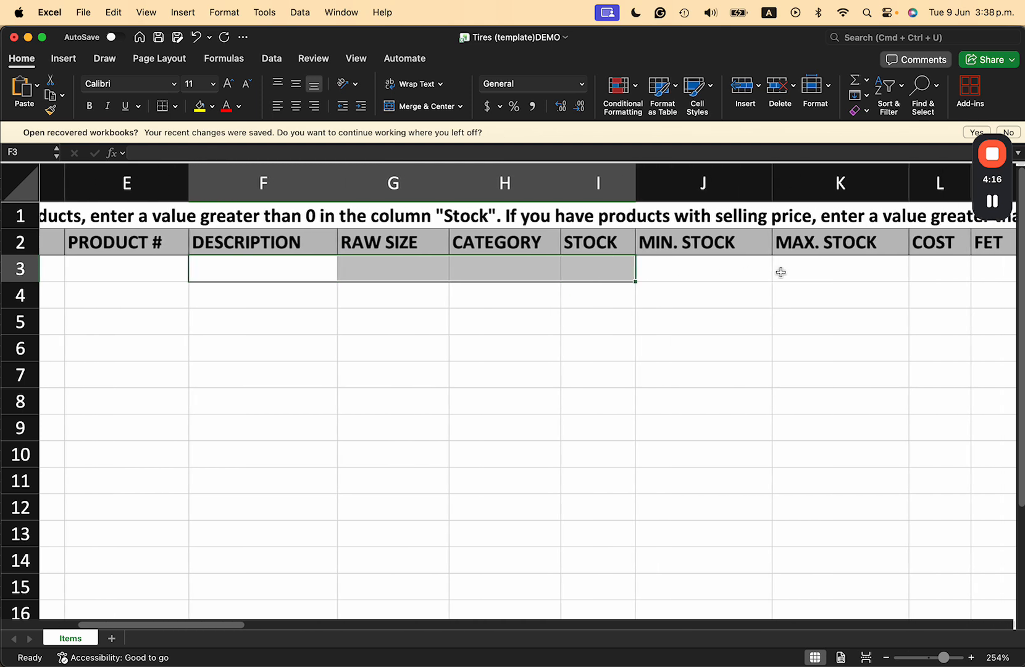
{"action": "left_click", "coordinate": [577, 317]}
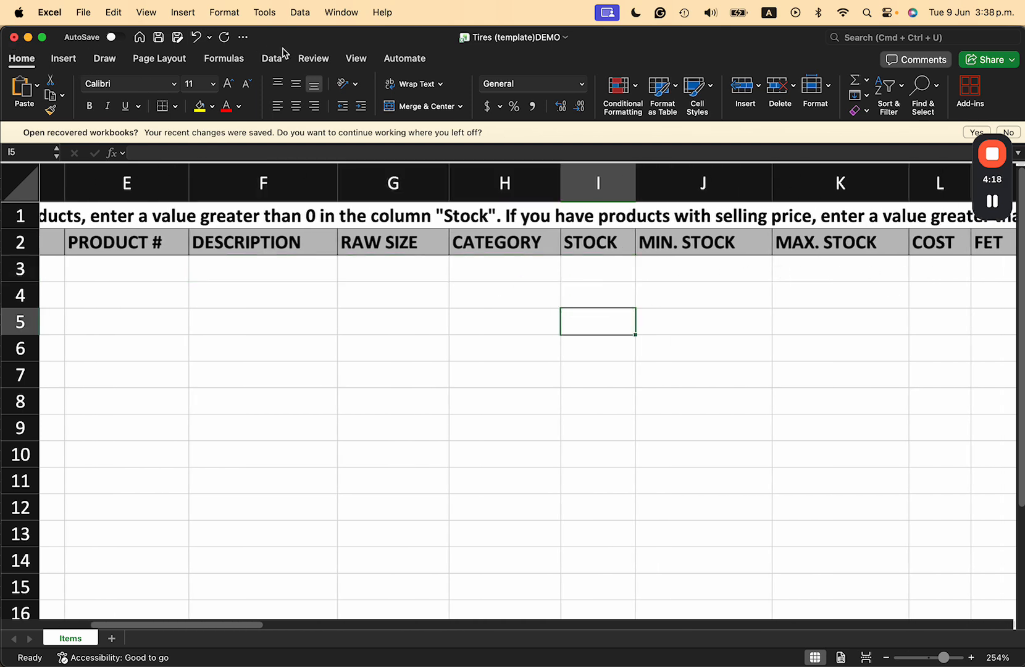
- Close the Tires (template)DEMO workbook without saving, switch to the Tirebase settings page in Chrome and dismiss the template download notice
{"action": "left_click", "coordinate": [14, 38]}
{"action": "left_click", "coordinate": [464, 402]}
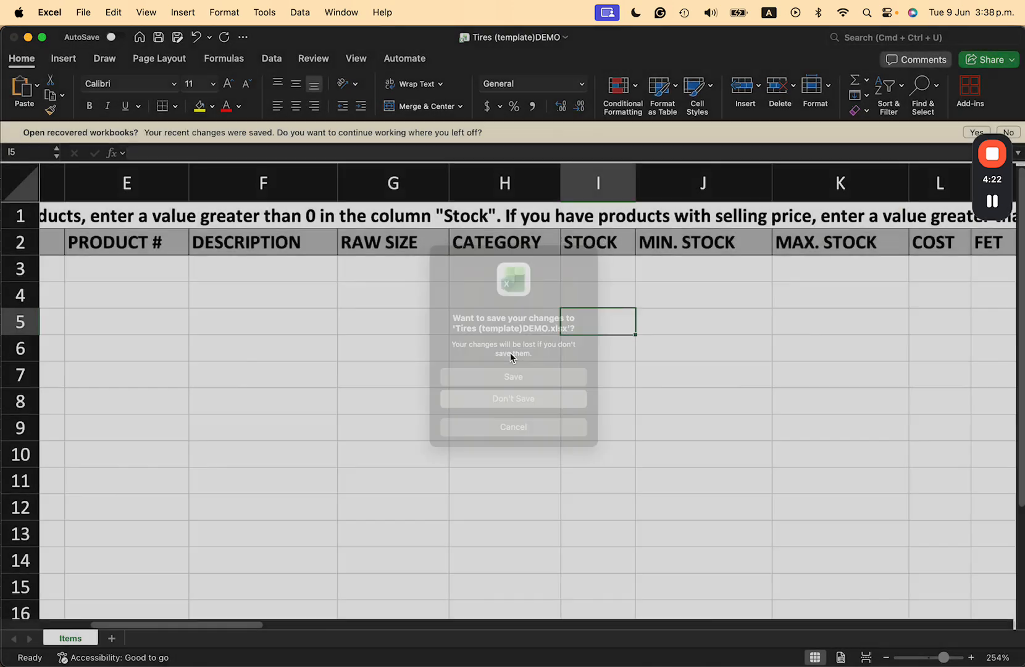
{"action": "key", "text": "ctrl+Up"}
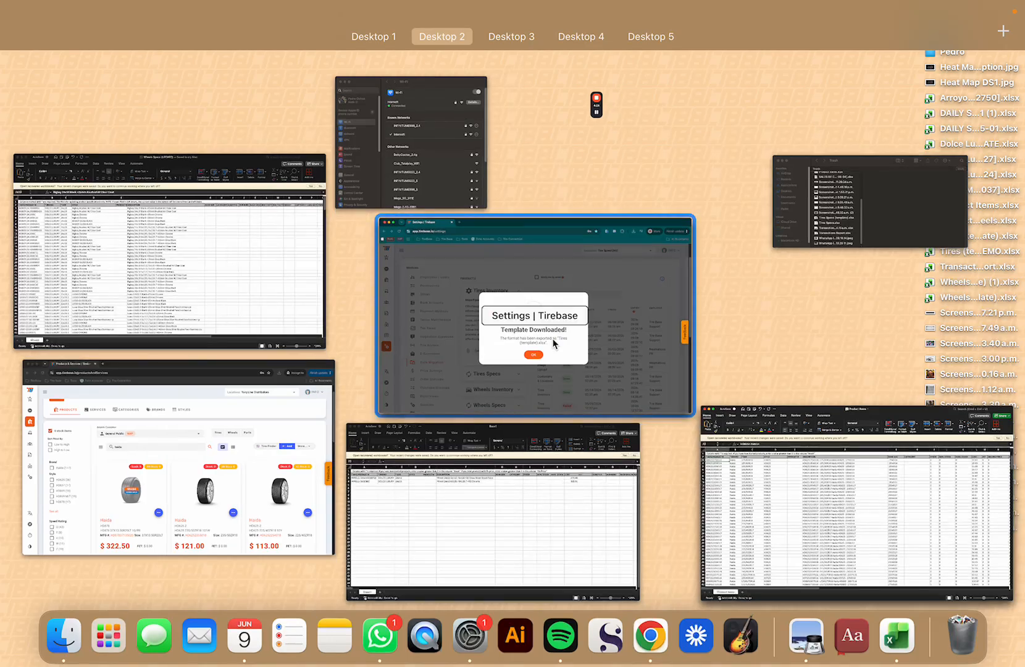
{"action": "left_click", "coordinate": [509, 376]}
{"action": "left_click", "coordinate": [508, 474]}
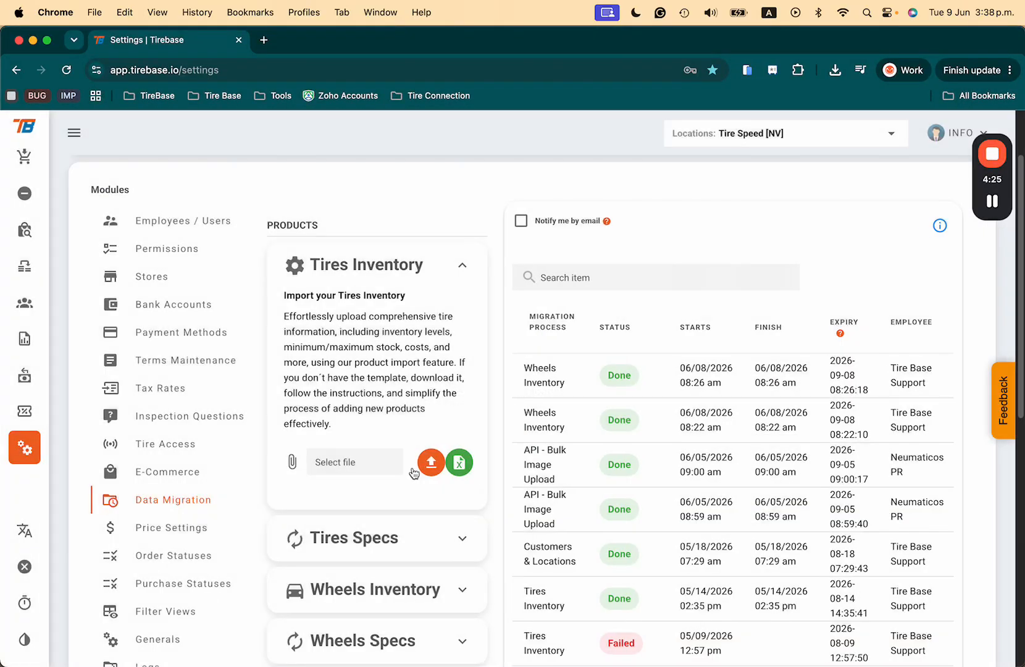
{"action": "left_click", "coordinate": [355, 463]}
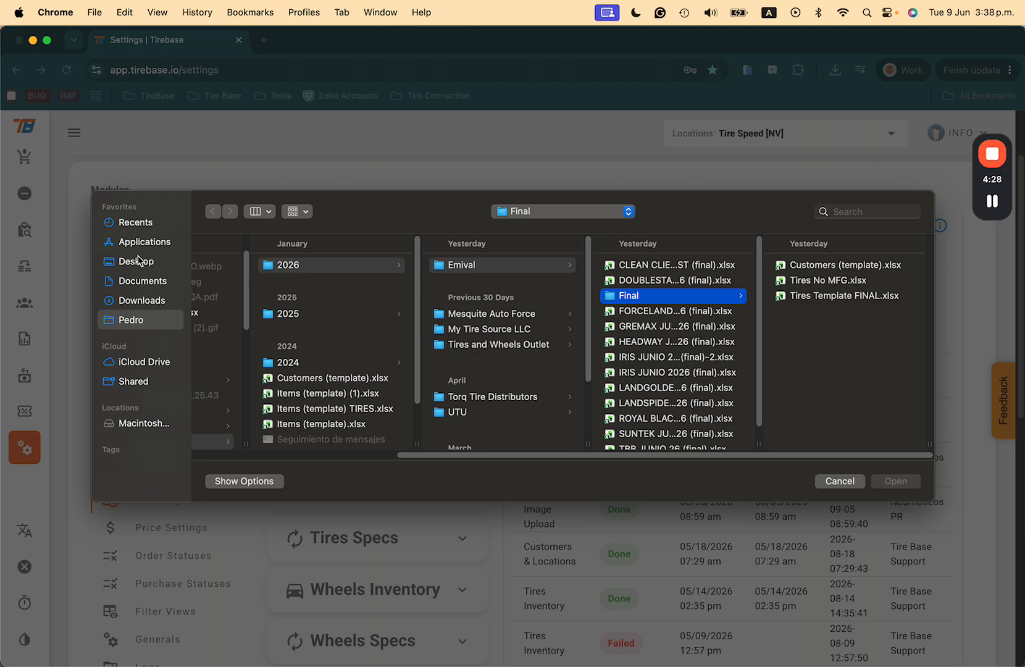
{"action": "left_click", "coordinate": [149, 260]}
{"action": "left_click", "coordinate": [277, 267]}
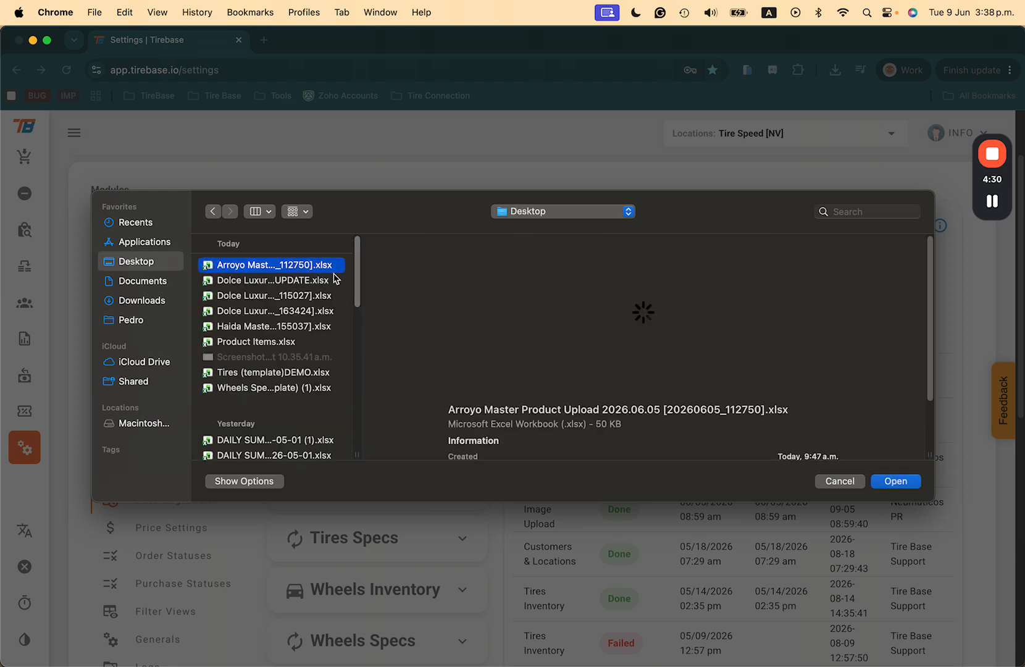
{"action": "left_click", "coordinate": [839, 482]}
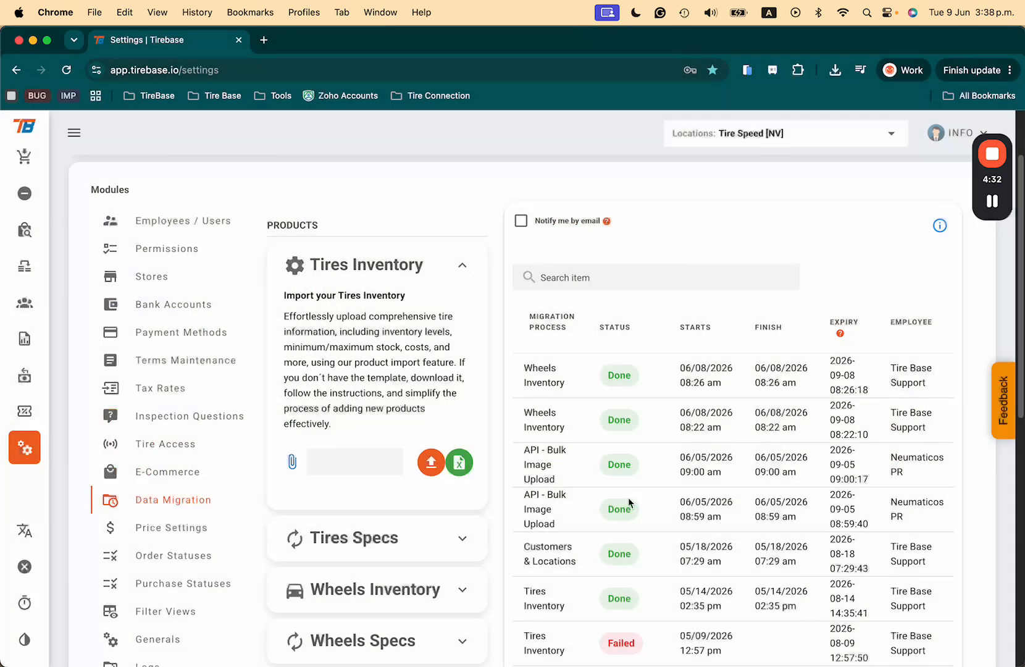
- Attach Arroyo Master Product Upload 2026.06.05 [20260605_112750].xlsx from the Desktop folder as the Tires Inventory import file
{"action": "left_click", "coordinate": [429, 464]}
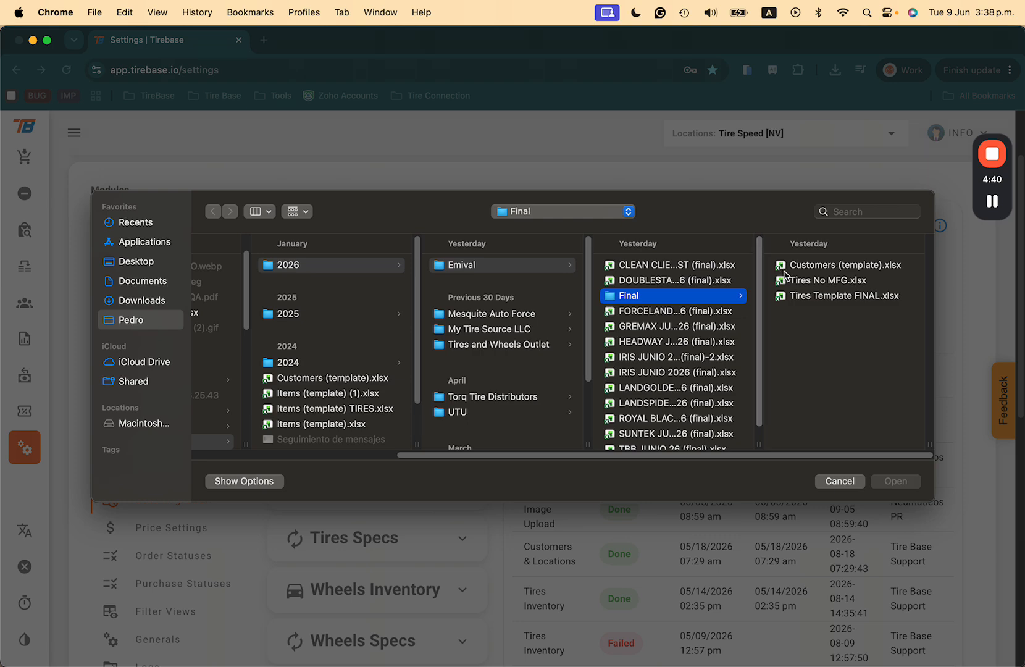
{"action": "left_click", "coordinate": [792, 267]}
{"action": "left_click", "coordinate": [132, 262]}
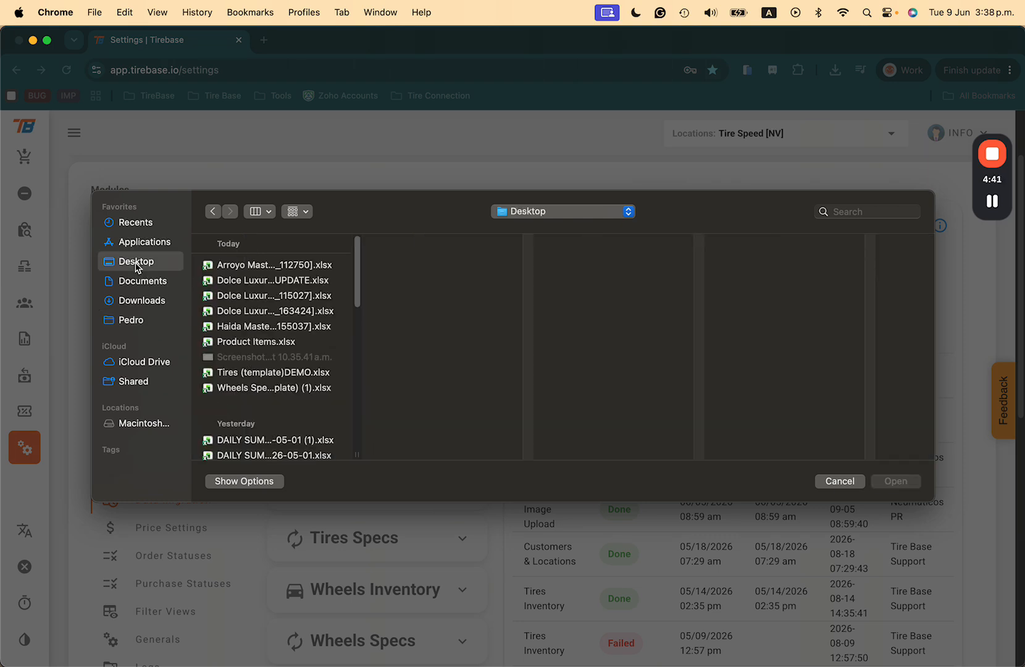
{"action": "left_click", "coordinate": [276, 265]}
{"action": "left_click", "coordinate": [912, 485]}
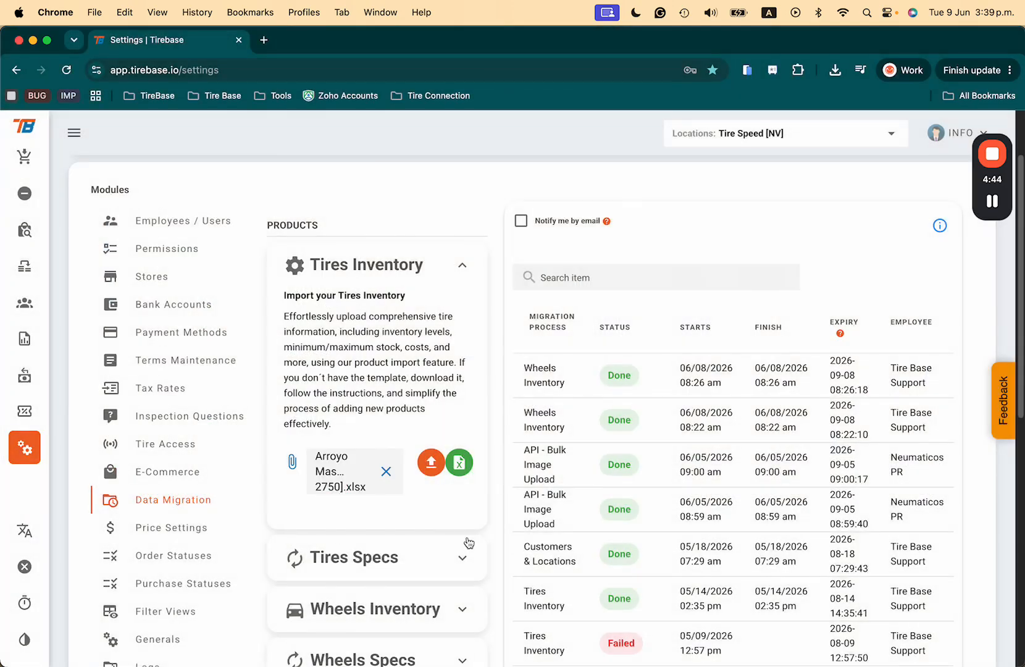
- Start uploading the attached file, read the import guidelines on cost, stock and manufacturing number, and cancel the import
{"action": "left_click", "coordinate": [426, 473]}
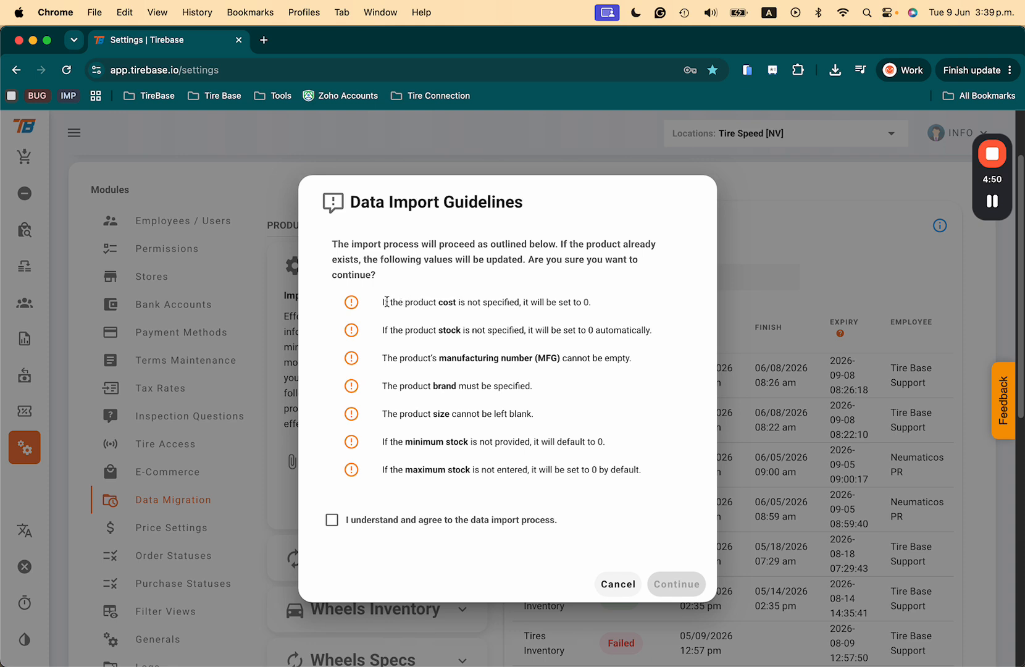
{"action": "left_click_drag", "start_coordinate": [455, 303], "coordinate": [481, 299]}
{"action": "left_click_drag", "start_coordinate": [587, 302], "coordinate": [582, 303]}
{"action": "left_click_drag", "start_coordinate": [436, 331], "coordinate": [483, 332]}
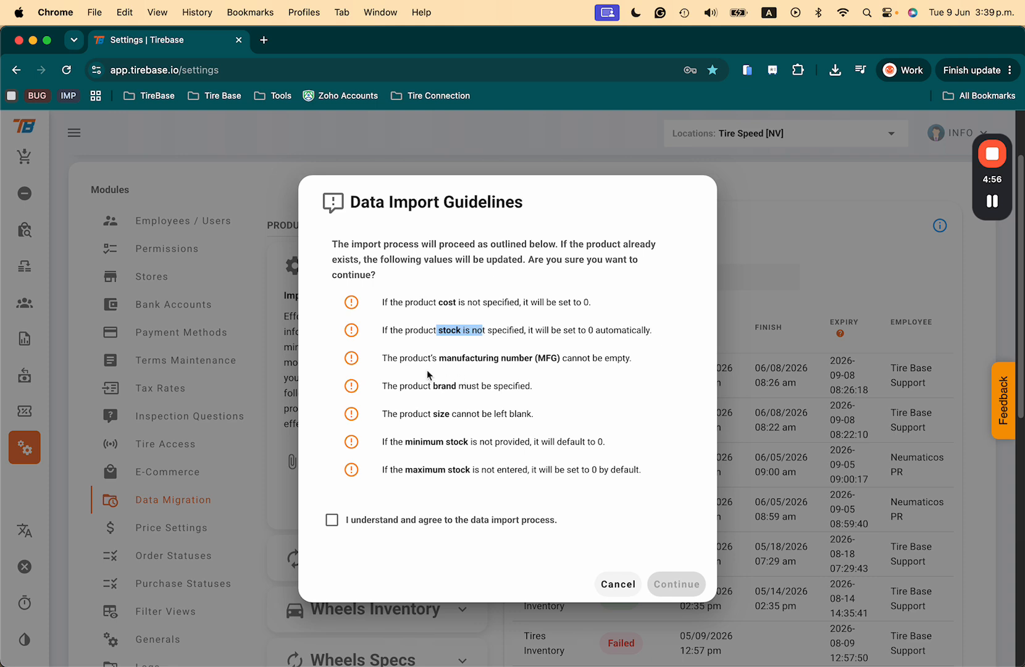
{"action": "left_click_drag", "start_coordinate": [423, 358], "coordinate": [552, 357]}
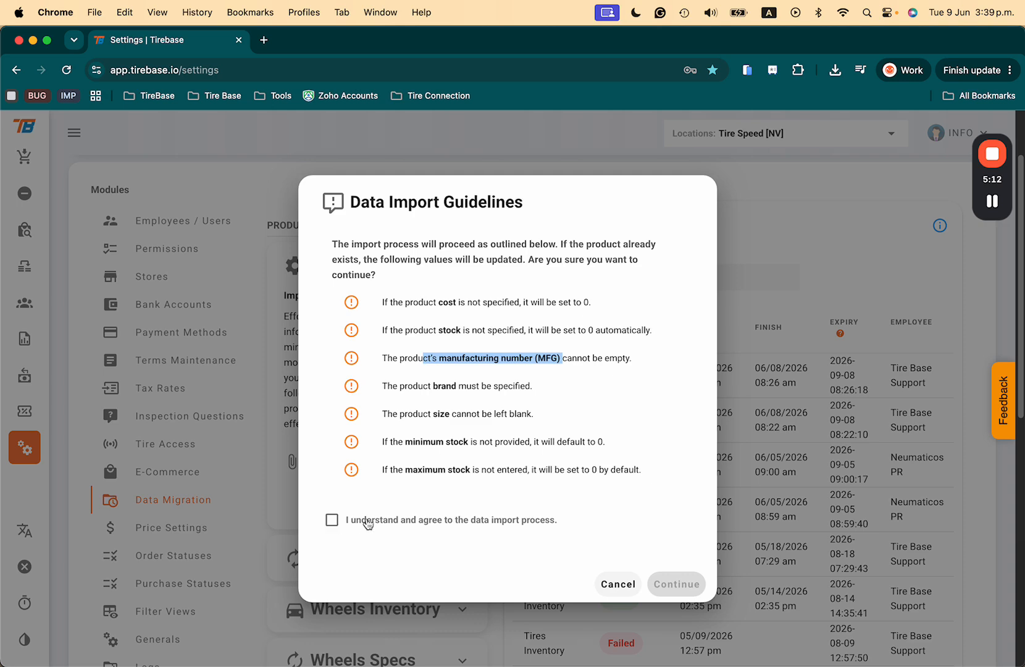
{"action": "left_click", "coordinate": [617, 584]}
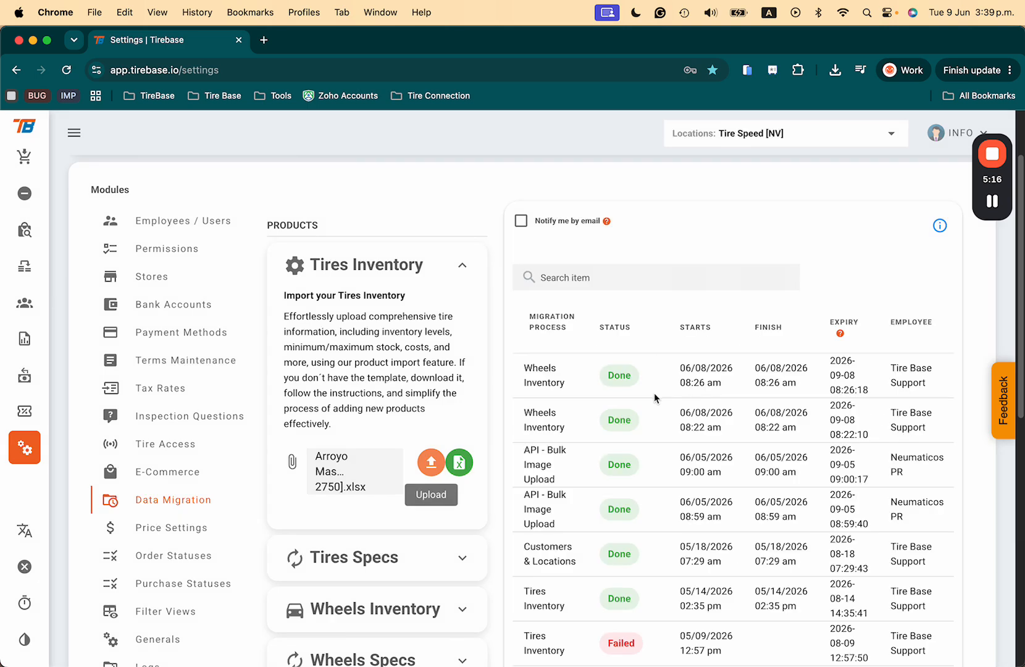
- Examine the data migration history, including each import's status, dates, current row, skipped rows and file actions
{"action": "scroll", "coordinate": [655, 398], "scroll_direction": "down", "scroll_amount": 1}
{"action": "scroll", "coordinate": [653, 397], "scroll_direction": "up", "scroll_amount": 2}
{"action": "scroll", "coordinate": [684, 473], "scroll_direction": "down", "scroll_amount": 5}
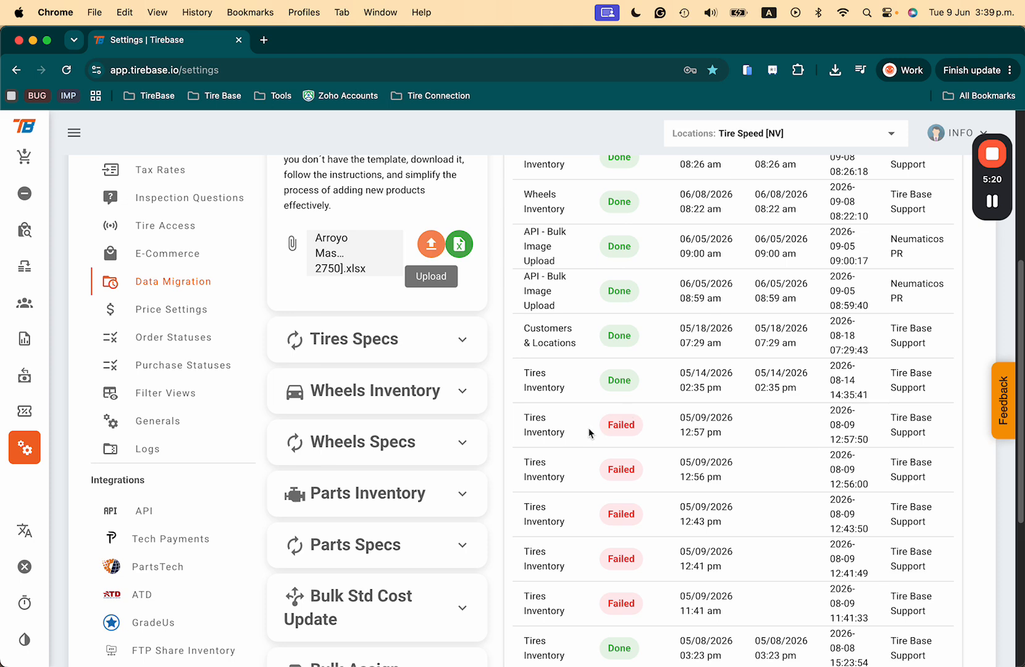
{"action": "scroll", "coordinate": [636, 430], "scroll_direction": "right", "scroll_amount": 3}
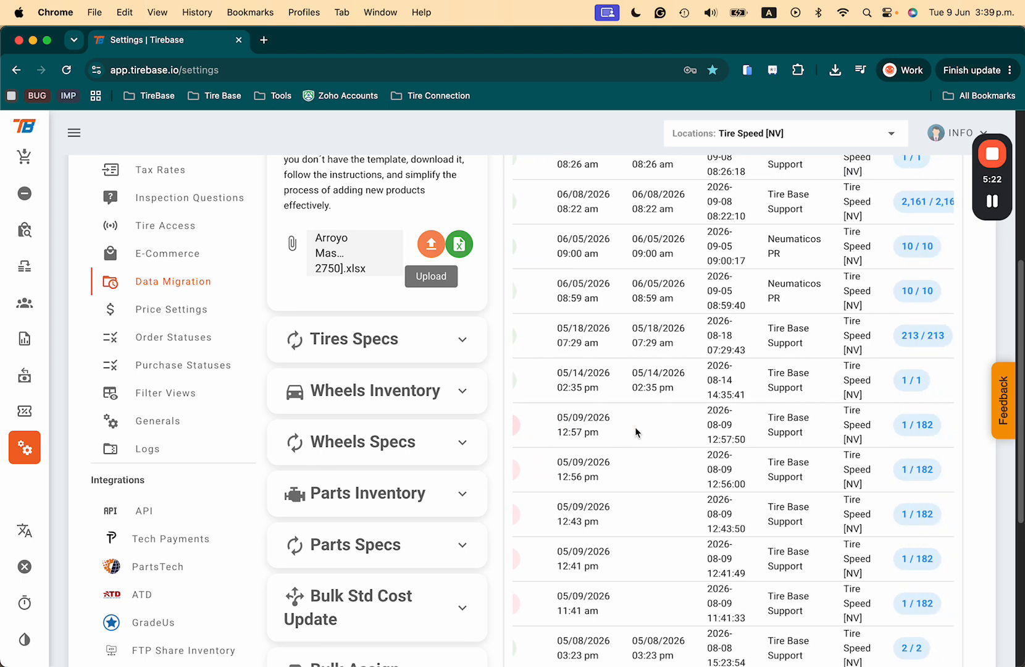
{"action": "scroll", "coordinate": [635, 427], "scroll_direction": "right", "scroll_amount": 2}
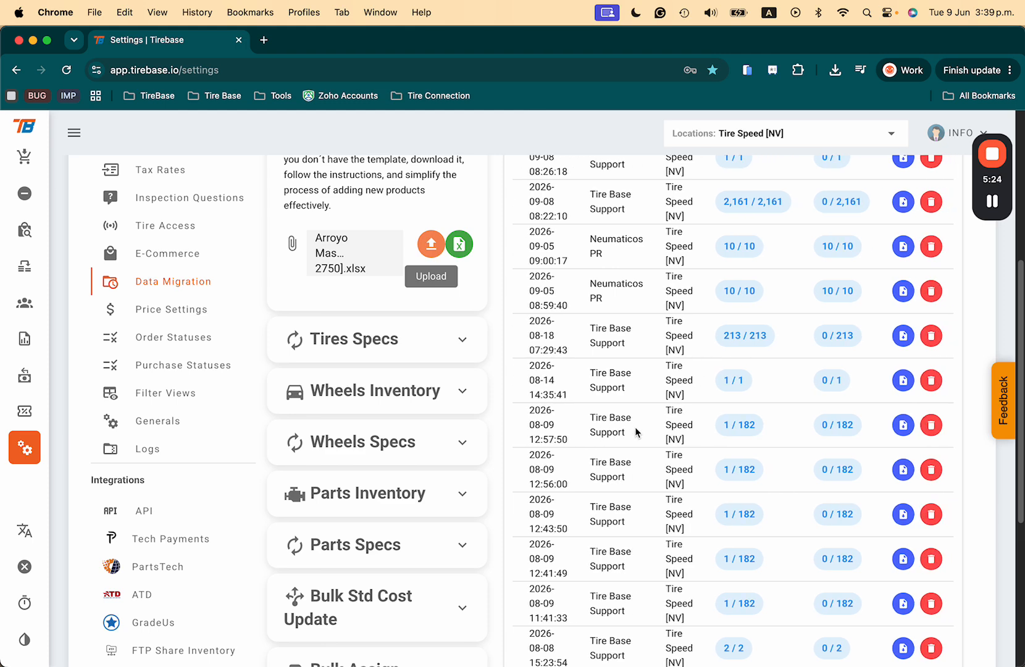
{"action": "scroll", "coordinate": [636, 432], "scroll_direction": "up", "scroll_amount": 5}
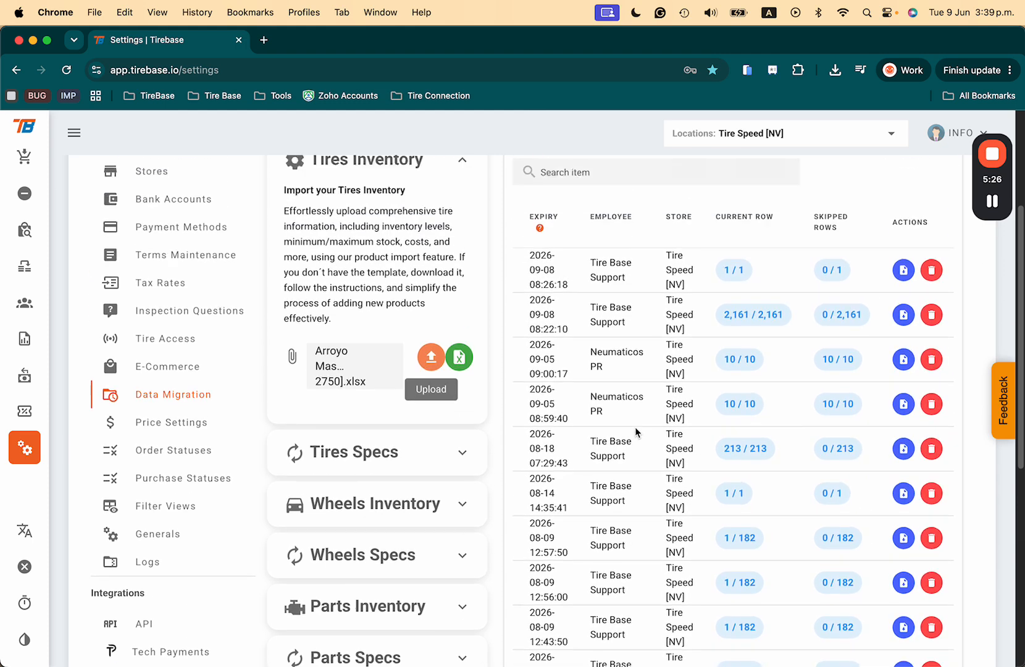
{"action": "scroll", "coordinate": [759, 484], "scroll_direction": "down", "scroll_amount": 3}
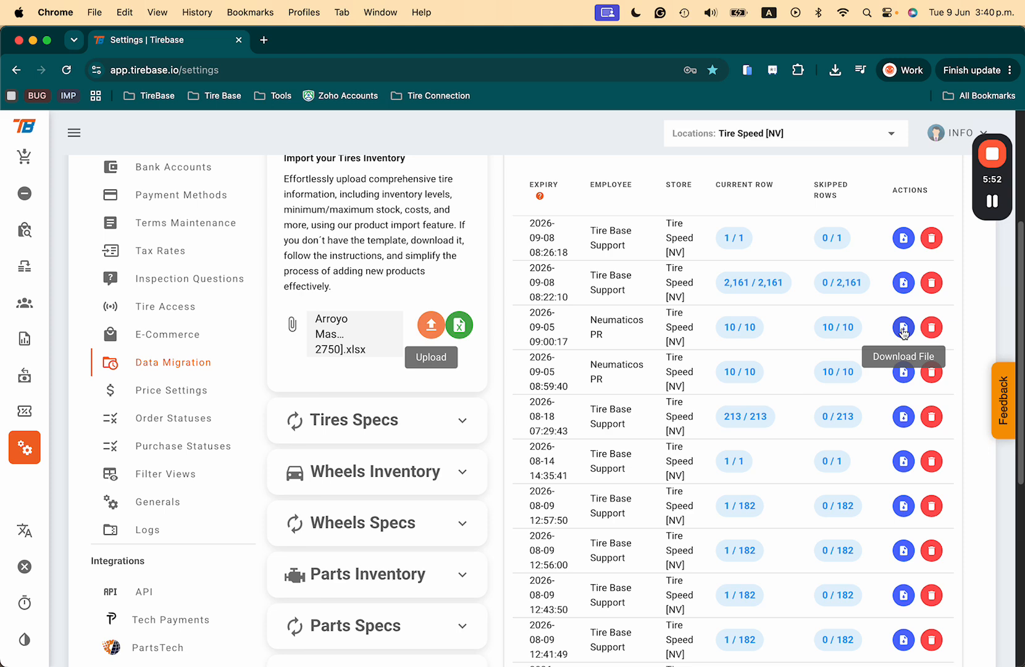
{"action": "scroll", "coordinate": [770, 383], "scroll_direction": "left", "scroll_amount": 10}
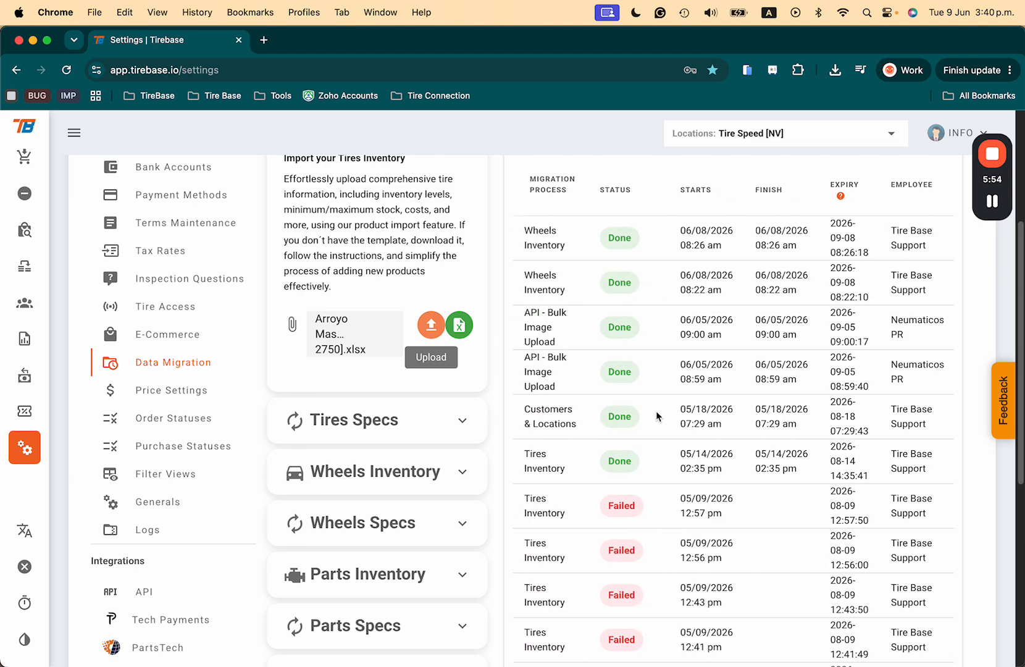
{"action": "scroll", "coordinate": [527, 354], "scroll_direction": "up", "scroll_amount": 2}
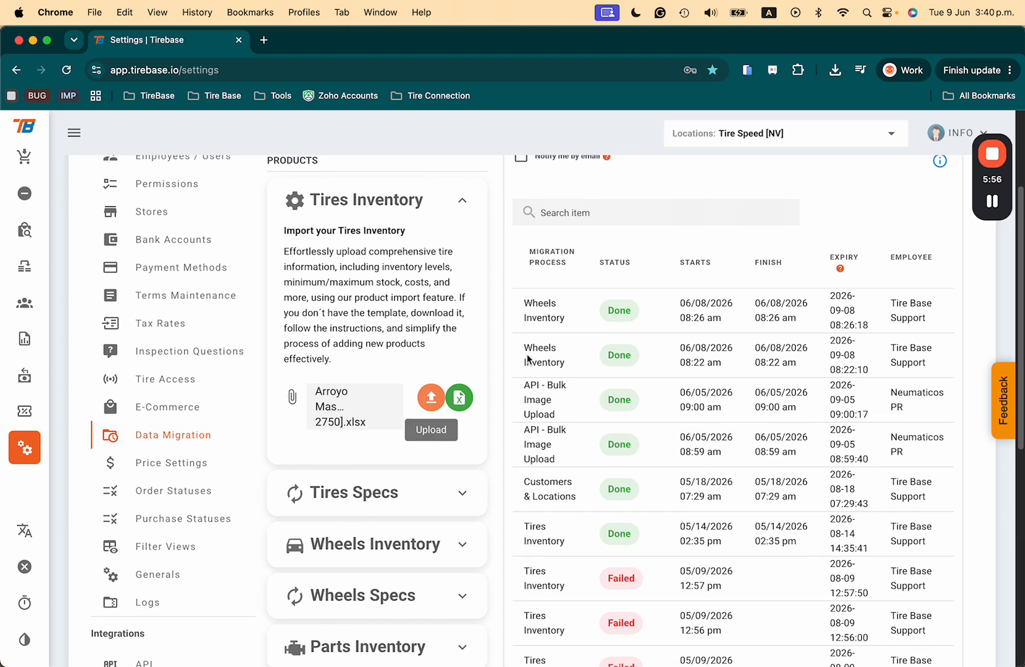
- Collapse Tires Inventory, expand Wheels Inventory and view its template download options without downloading anything
{"action": "left_click", "coordinate": [461, 206]}
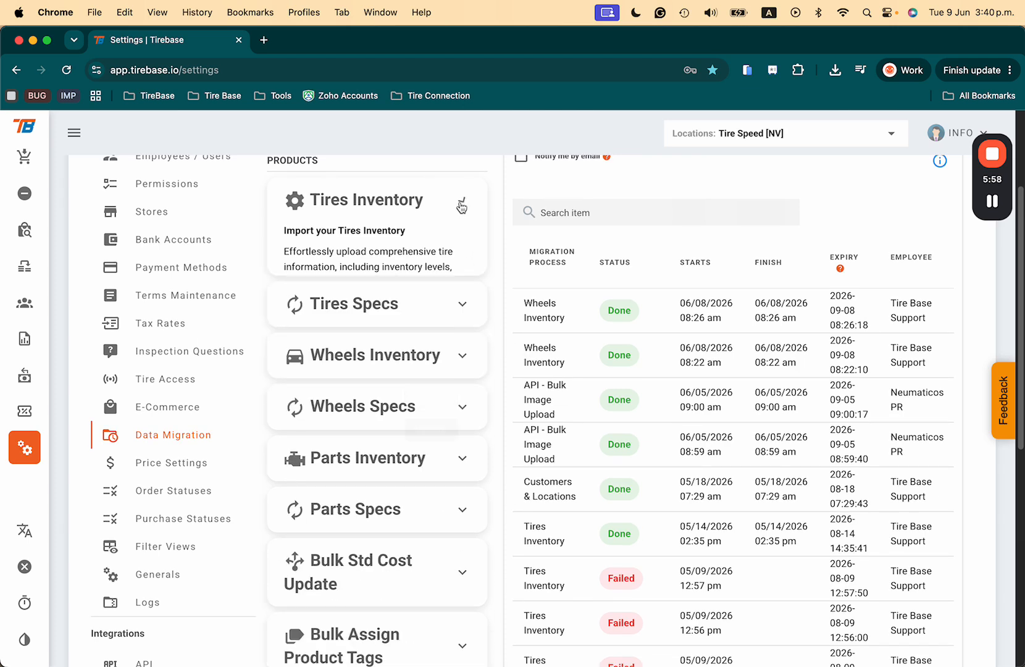
{"action": "left_click", "coordinate": [465, 310]}
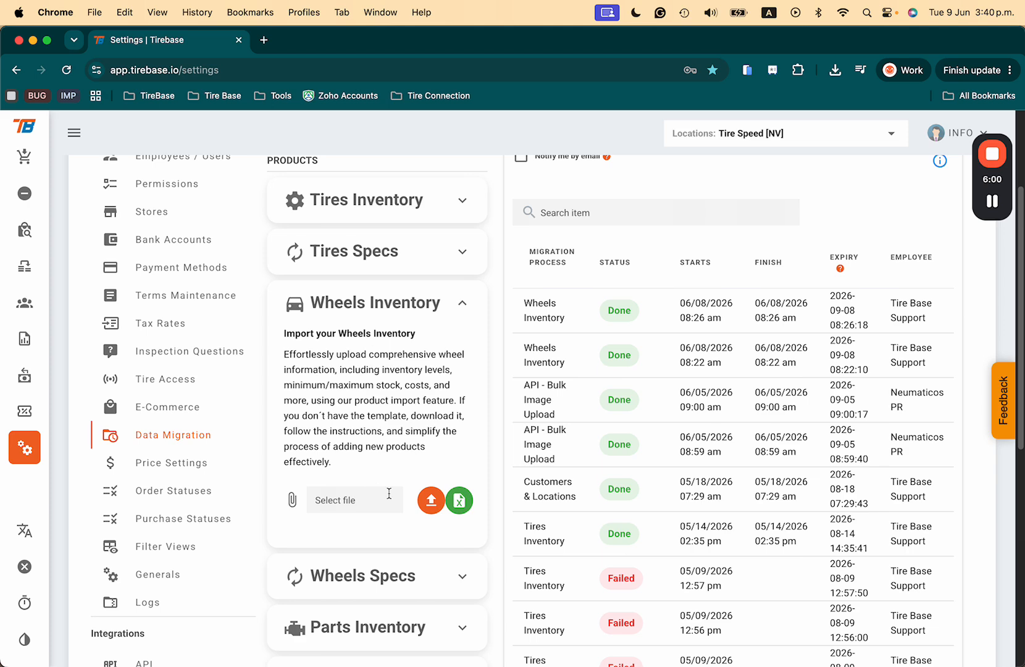
{"action": "left_click", "coordinate": [462, 499]}
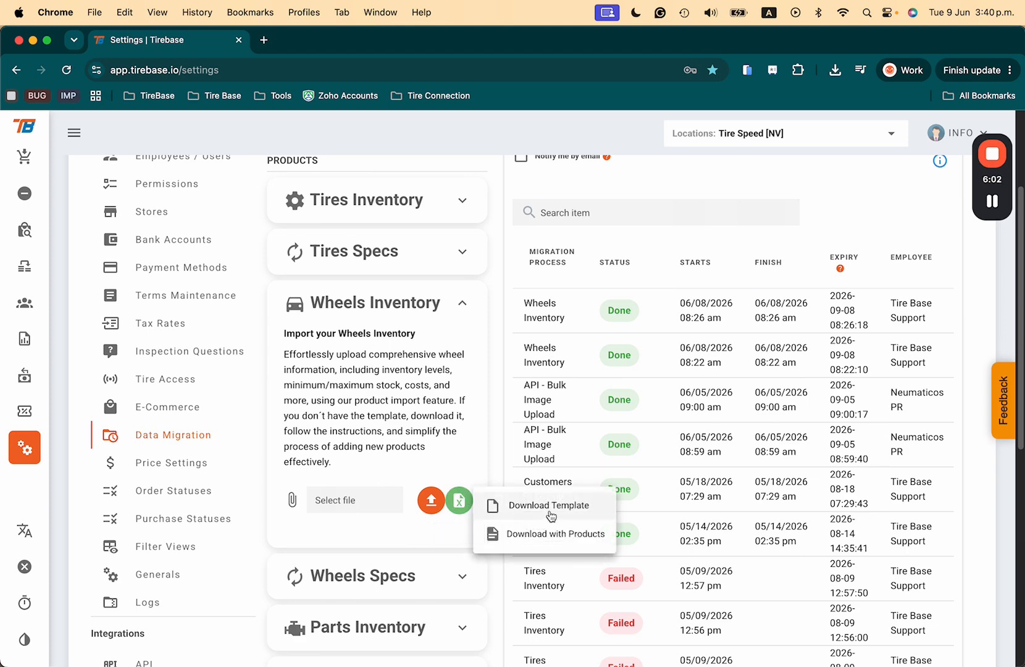
{"action": "left_click", "coordinate": [498, 467]}
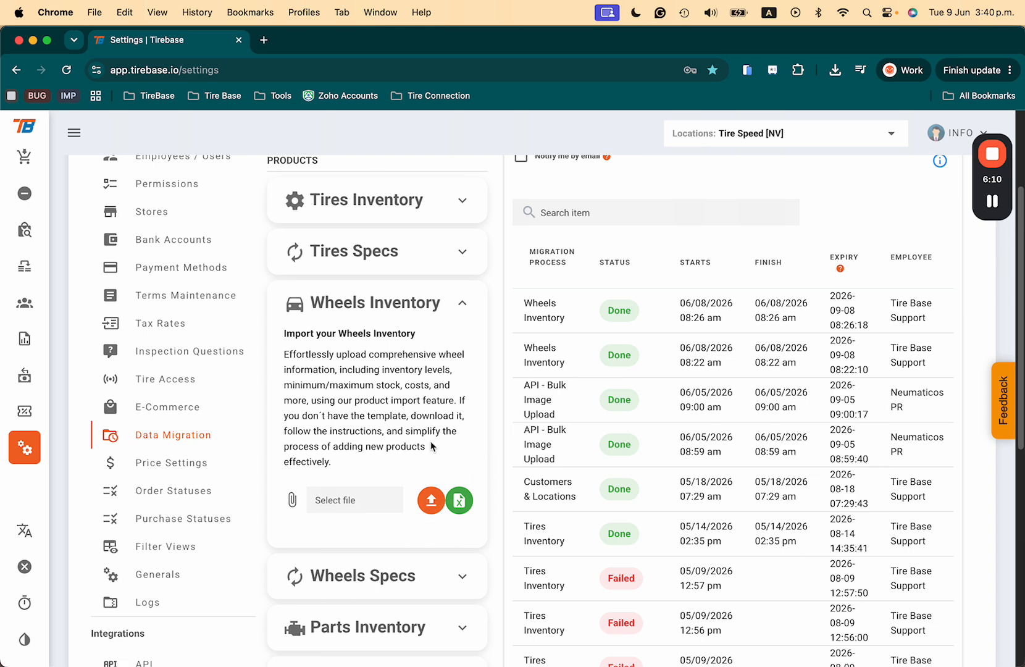
- View the Parts Inventory import section, and collapse both it and the Wheels Inventory section
{"action": "scroll", "coordinate": [429, 441], "scroll_direction": "down", "scroll_amount": 5}
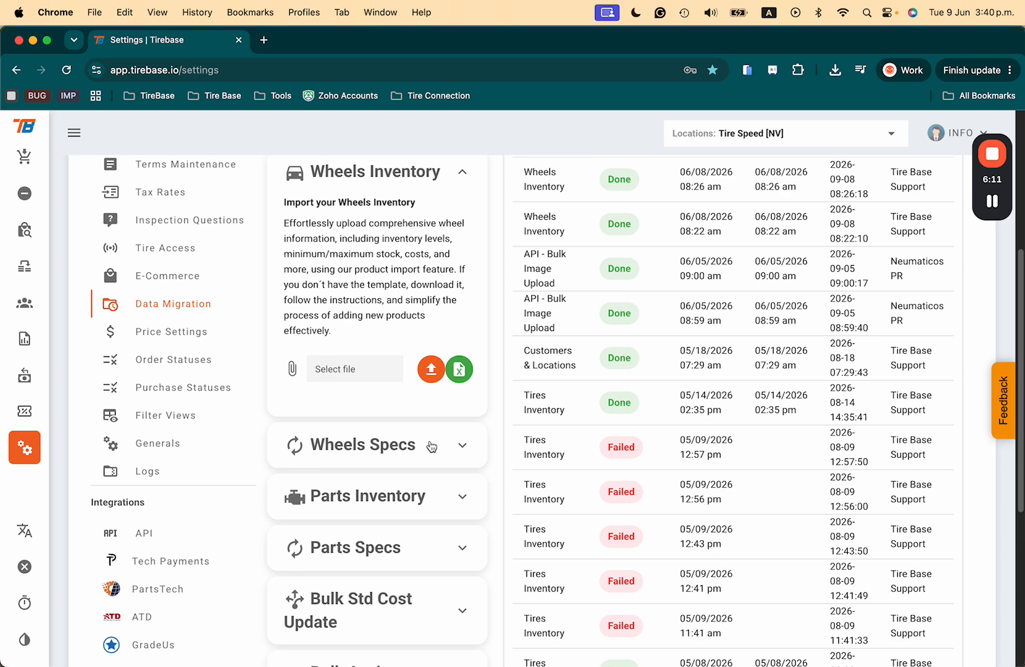
{"action": "left_click", "coordinate": [460, 496]}
{"action": "scroll", "coordinate": [439, 521], "scroll_direction": "down", "scroll_amount": 5}
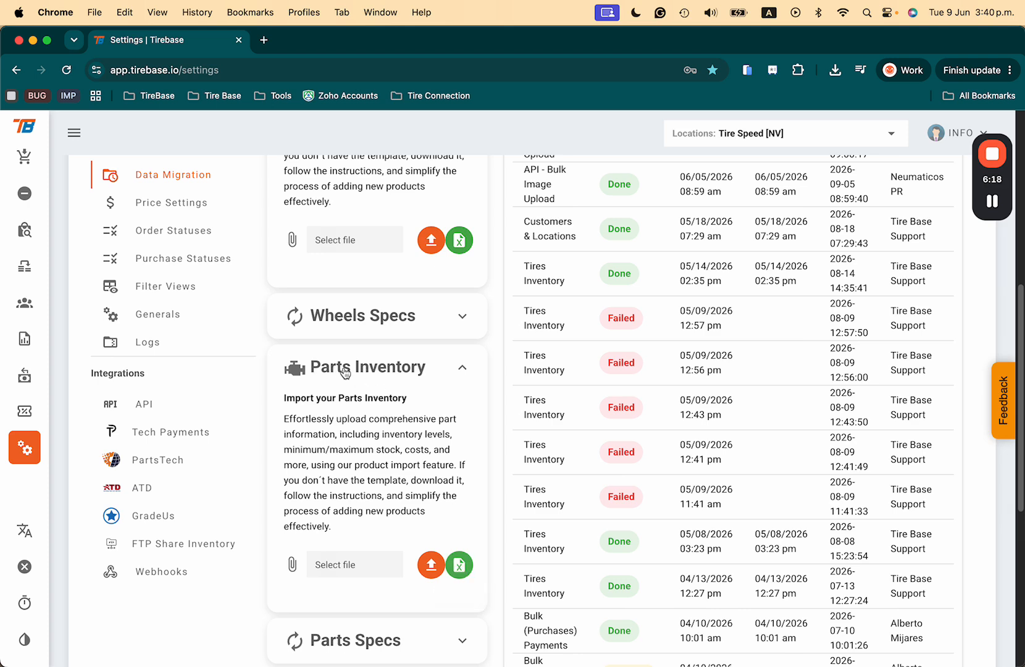
{"action": "left_click", "coordinate": [464, 367]}
{"action": "scroll", "coordinate": [469, 370], "scroll_direction": "up", "scroll_amount": 10}
{"action": "left_click", "coordinate": [466, 451]}
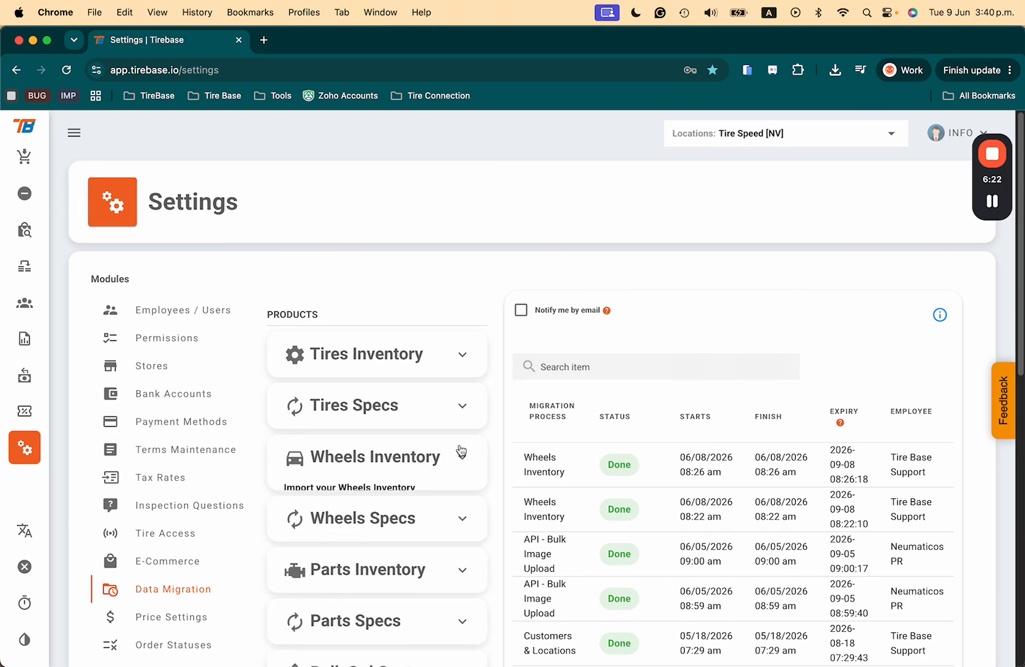
- Expand Tires Specs and Tires Inventory, and remove the attached file from the Tires Inventory import
{"action": "scroll", "coordinate": [406, 410], "scroll_direction": "down", "scroll_amount": 2}
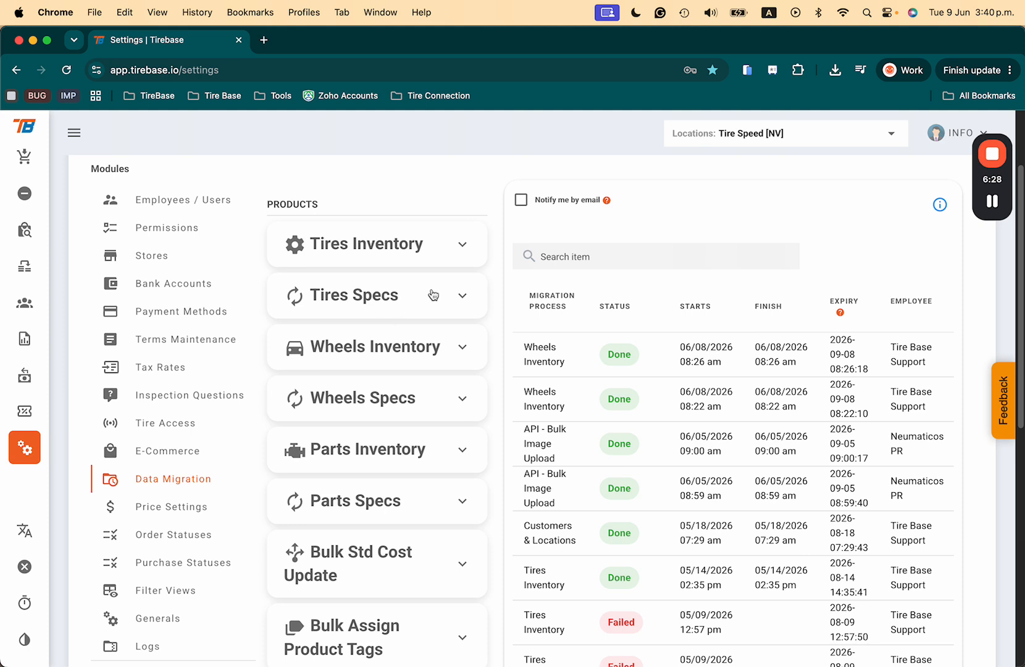
{"action": "left_click", "coordinate": [465, 299]}
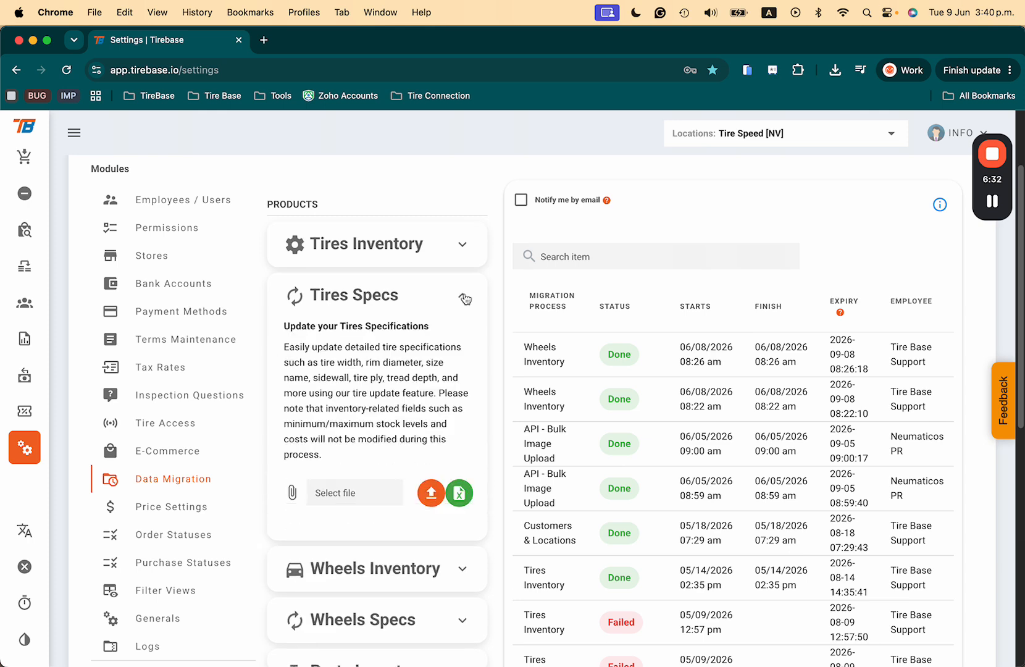
{"action": "left_click", "coordinate": [461, 244]}
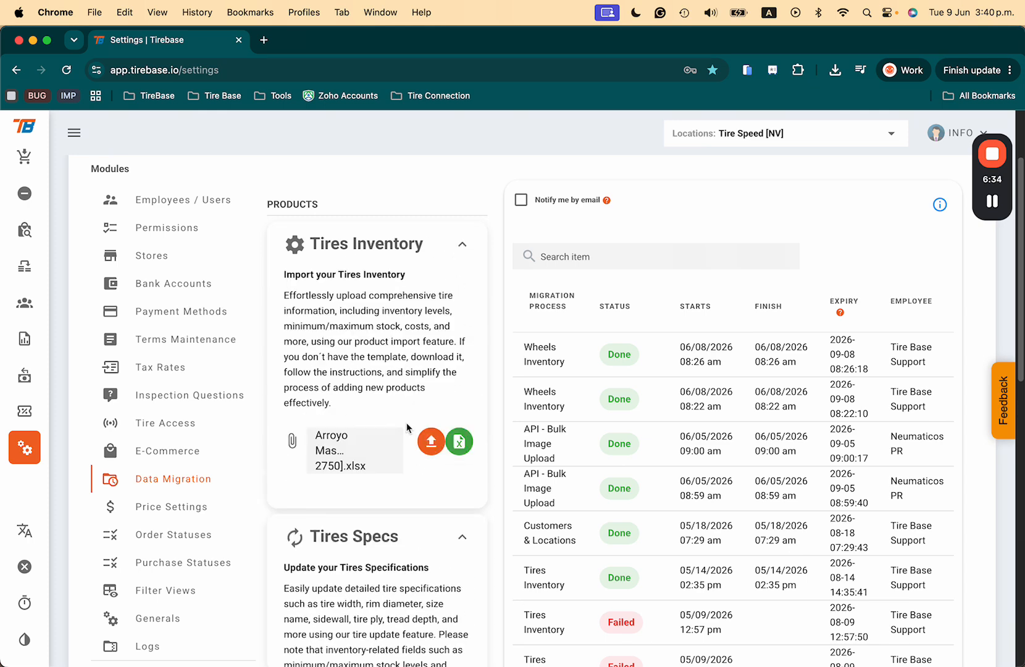
{"action": "left_click", "coordinate": [390, 445]}
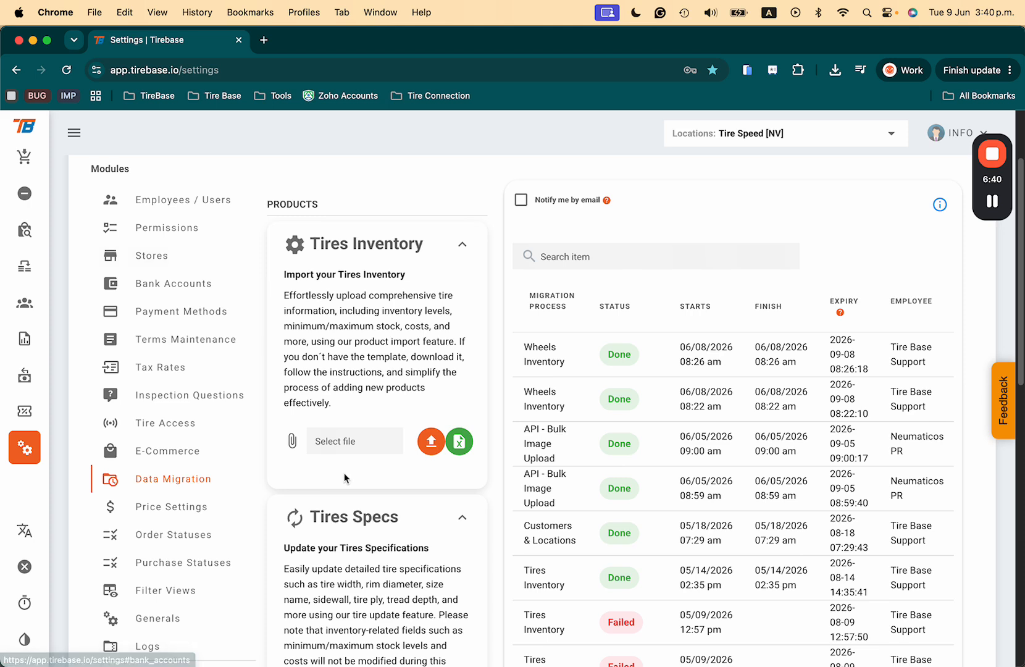
- Open Products & Services in a new browser tab and view its list of product styles
{"action": "right_click", "coordinate": [17, 245]}
{"action": "left_click", "coordinate": [25, 241]}
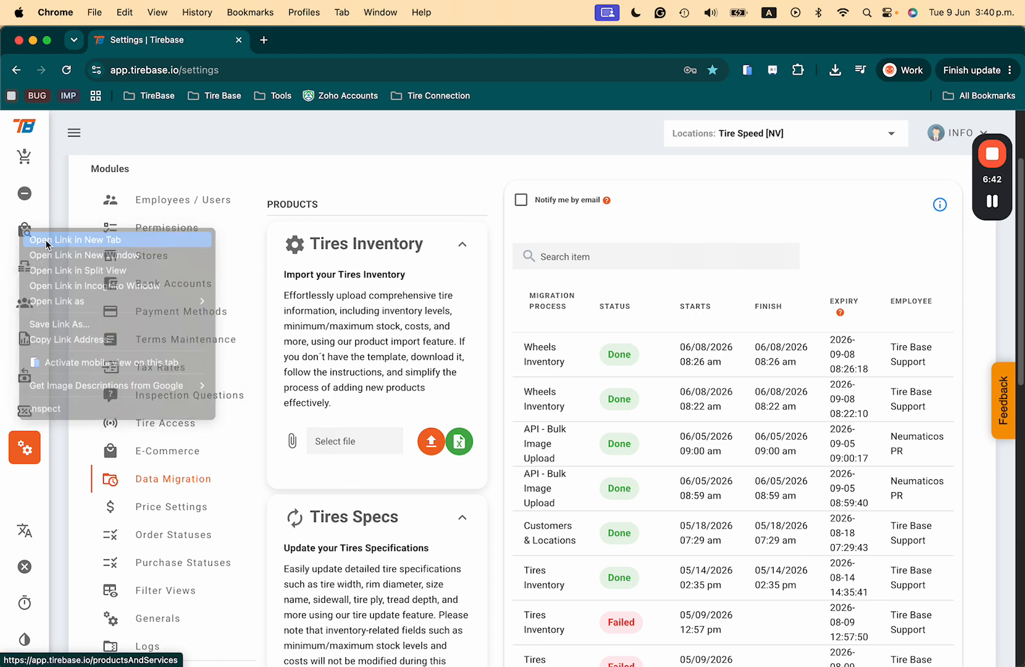
{"action": "left_click", "coordinate": [290, 50]}
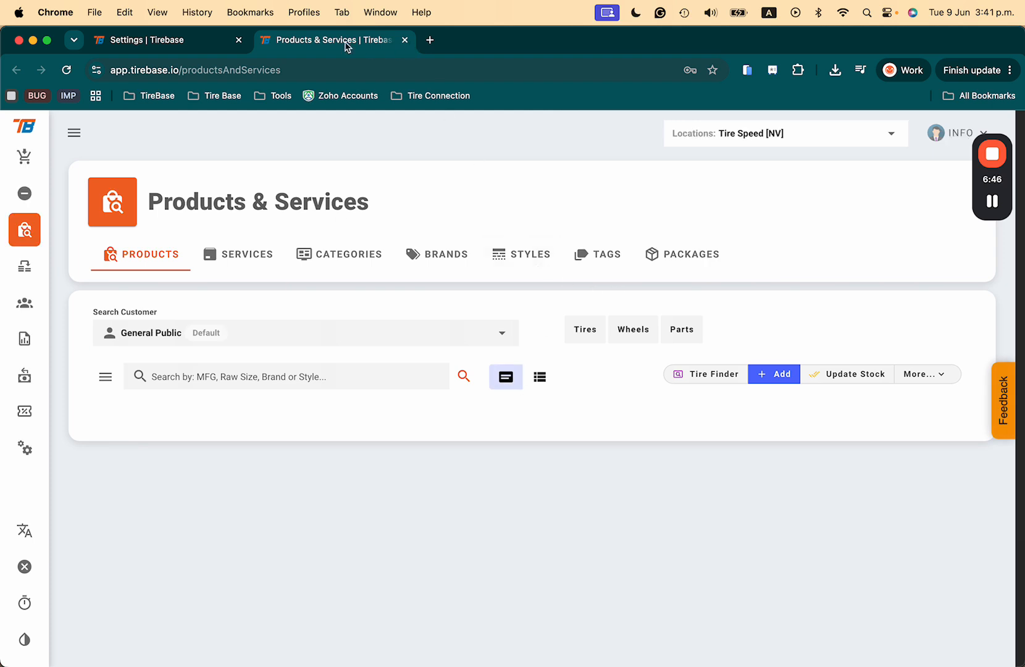
{"action": "left_click", "coordinate": [527, 264]}
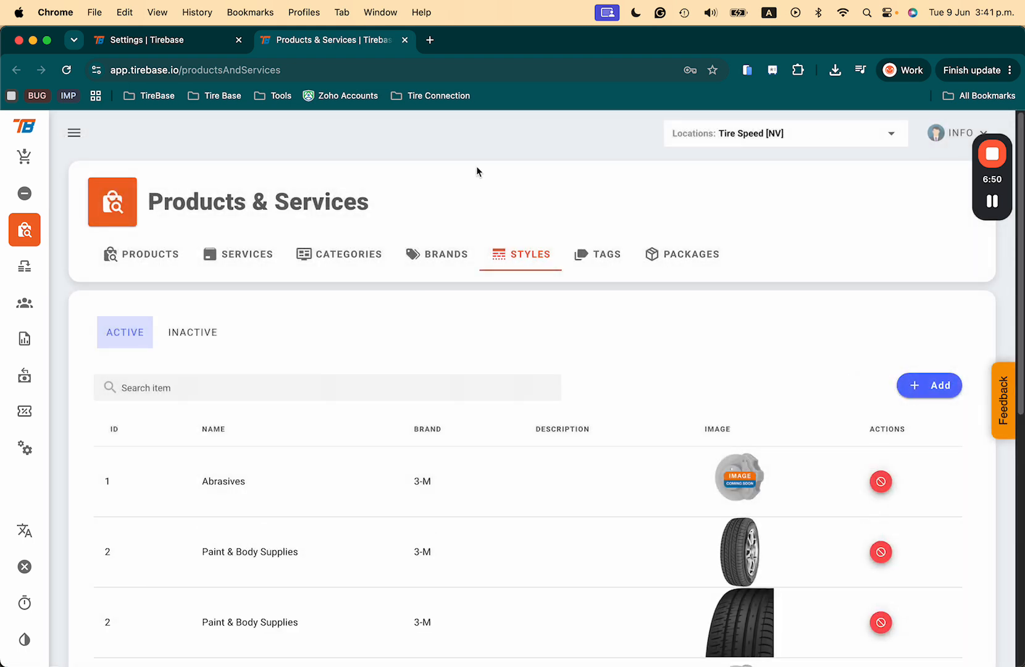
- Return to the Settings page, collapse Tires Inventory and view the download options for Tires Specs
{"action": "left_click", "coordinate": [189, 43]}
{"action": "left_click", "coordinate": [459, 246]}
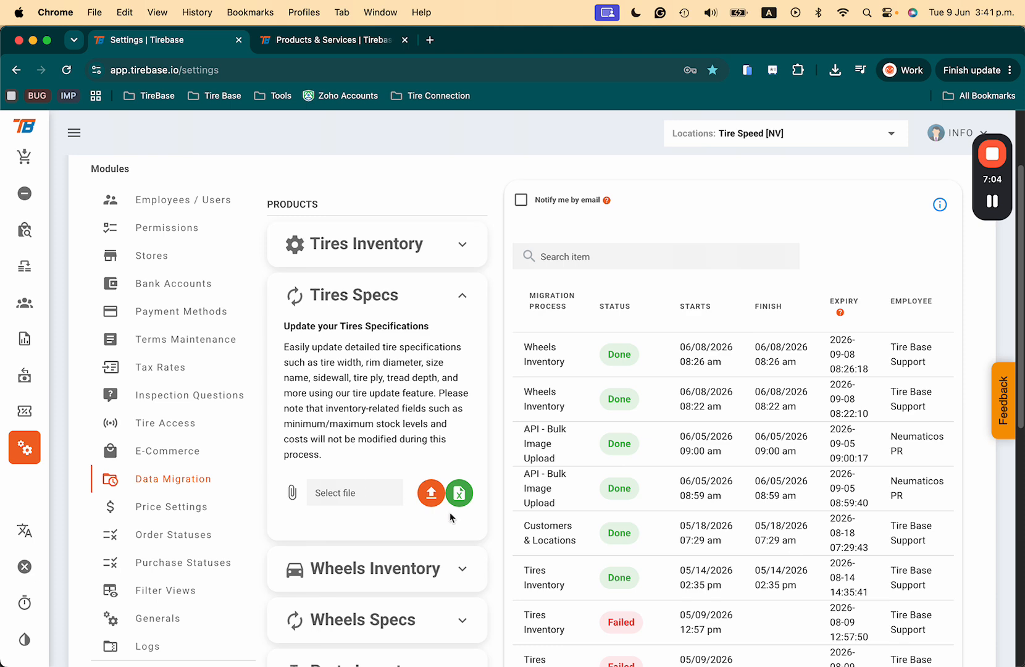
{"action": "left_click", "coordinate": [460, 491]}
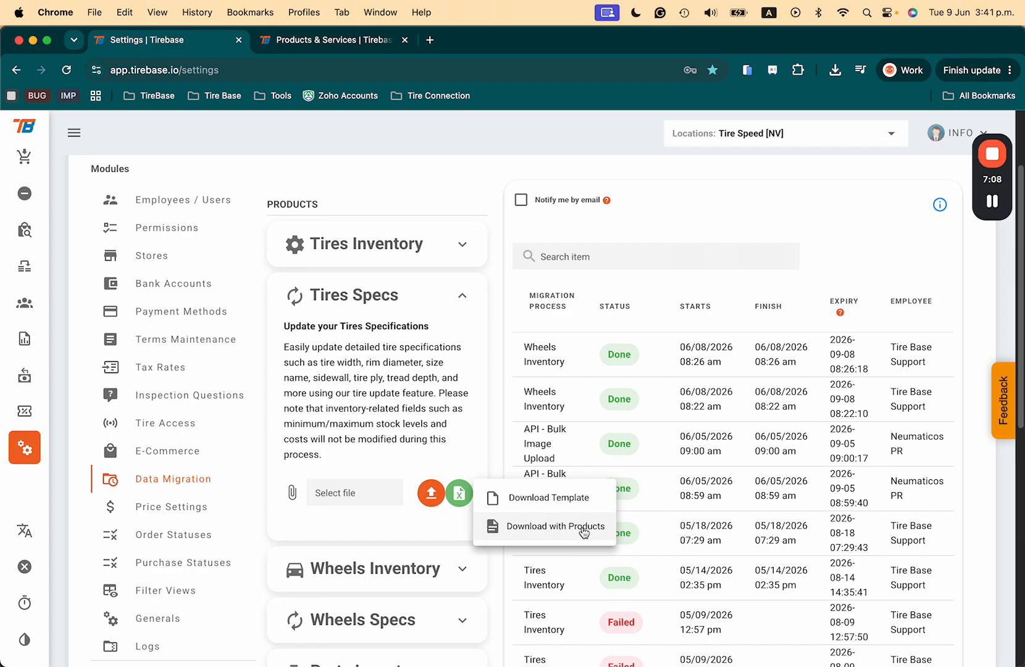
- Switch to the Product Items workbook in Excel and examine the style, size and other tire specification columns
{"action": "key", "text": "ctrl+Up"}
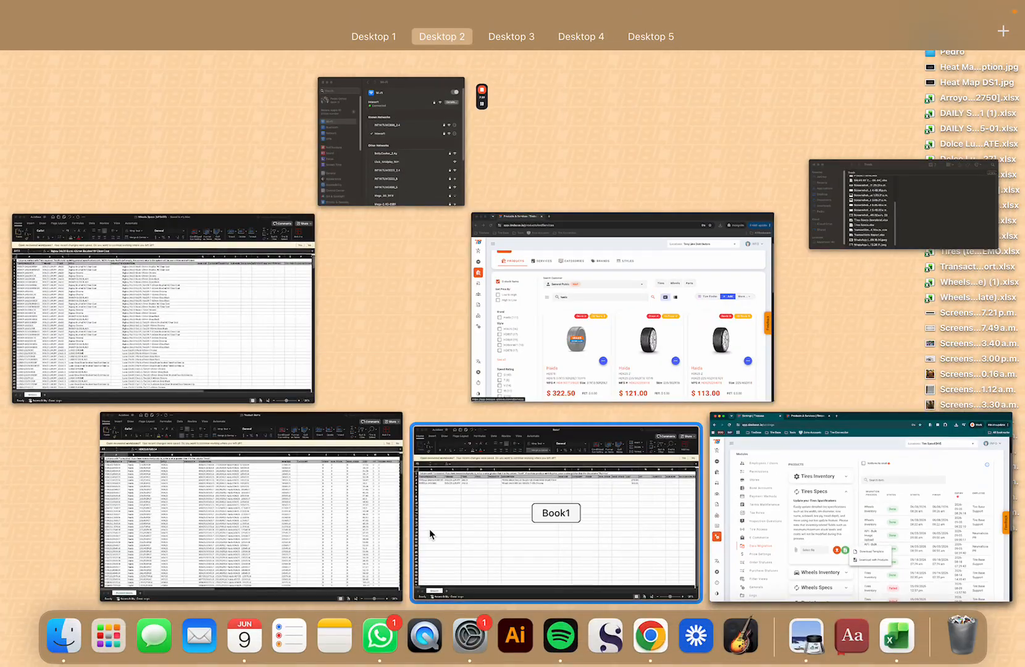
{"action": "left_click", "coordinate": [337, 521]}
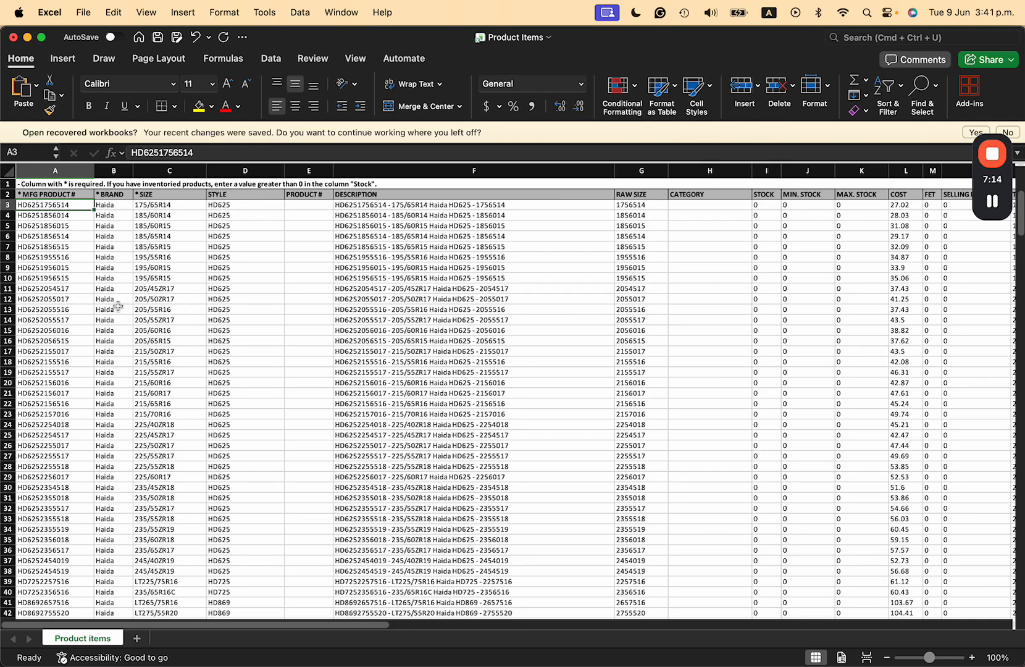
{"action": "left_click", "coordinate": [246, 204]}
{"action": "left_click", "coordinate": [190, 205]}
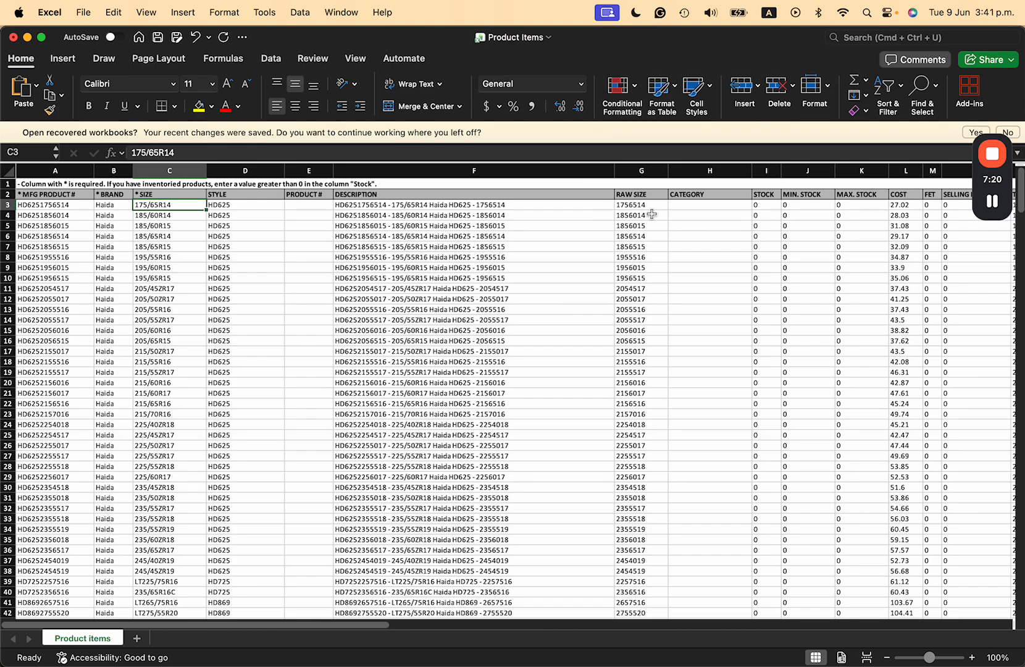
{"action": "scroll", "coordinate": [558, 259], "scroll_direction": "right", "scroll_amount": 3}
{"action": "scroll", "coordinate": [555, 260], "scroll_direction": "left", "scroll_amount": 3}
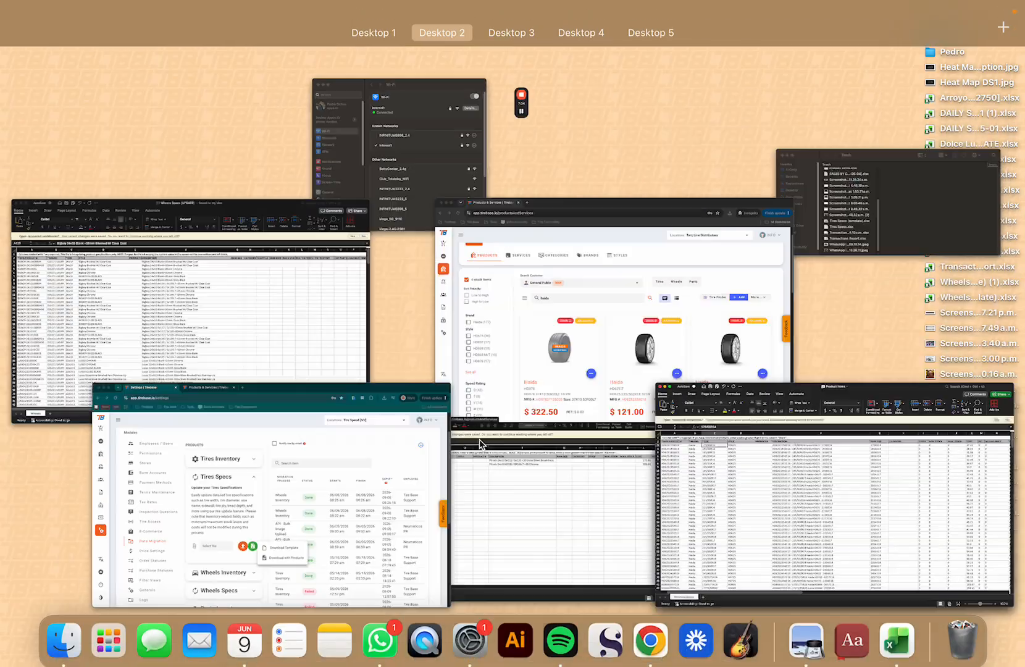
- Switch back to Data Migration in Chrome and close Tires Specs without downloading anything
{"action": "key", "text": "ctrl+Up"}
{"action": "left_click", "coordinate": [406, 508]}
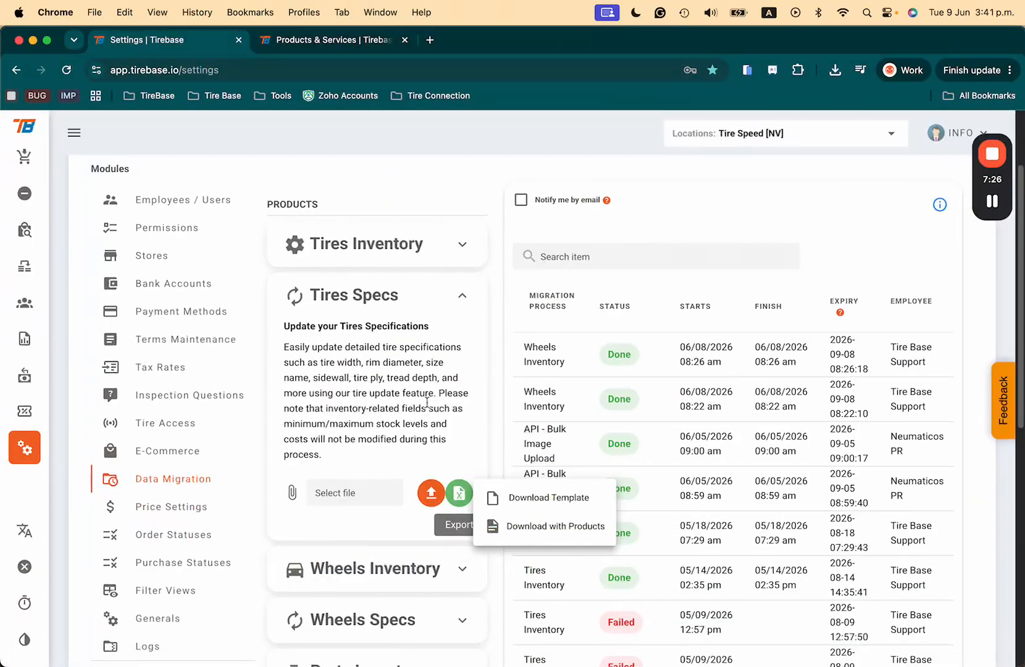
{"action": "left_click", "coordinate": [482, 386]}
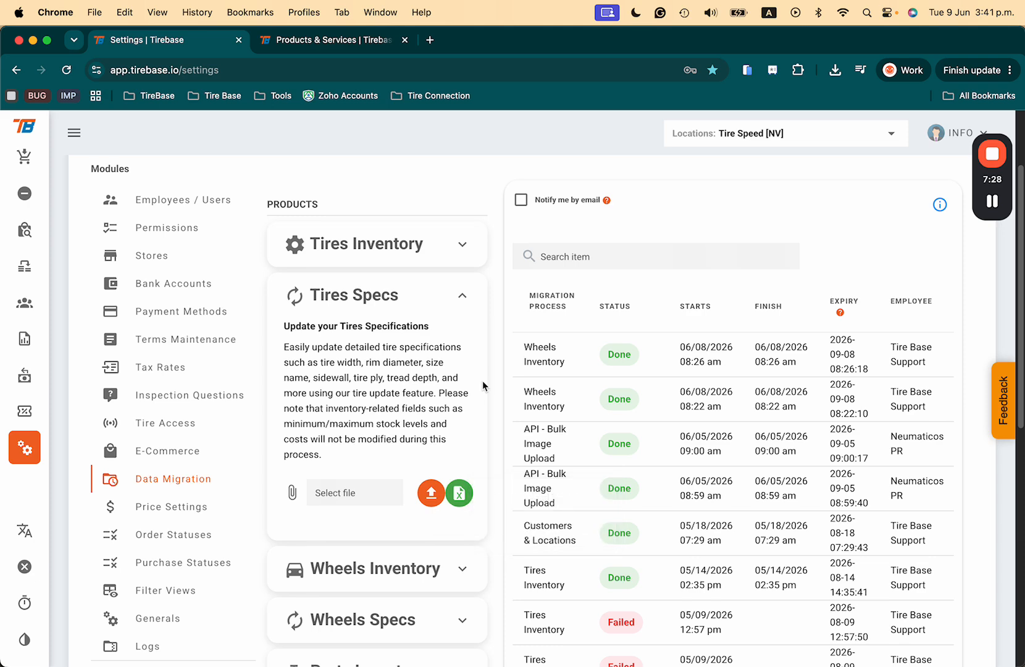
{"action": "left_click", "coordinate": [463, 296]}
- Expand Customer & Locations in the Customers section and view its import description and file options
{"action": "scroll", "coordinate": [467, 401], "scroll_direction": "down", "scroll_amount": 2}
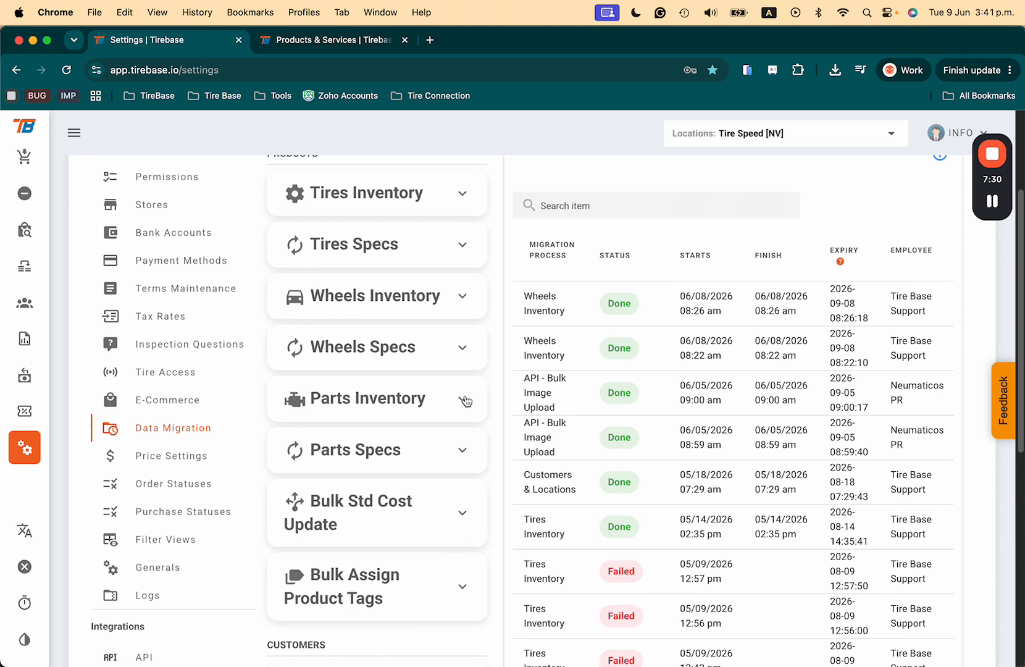
{"action": "scroll", "coordinate": [410, 456], "scroll_direction": "down", "scroll_amount": 2}
{"action": "scroll", "coordinate": [411, 456], "scroll_direction": "down", "scroll_amount": 5}
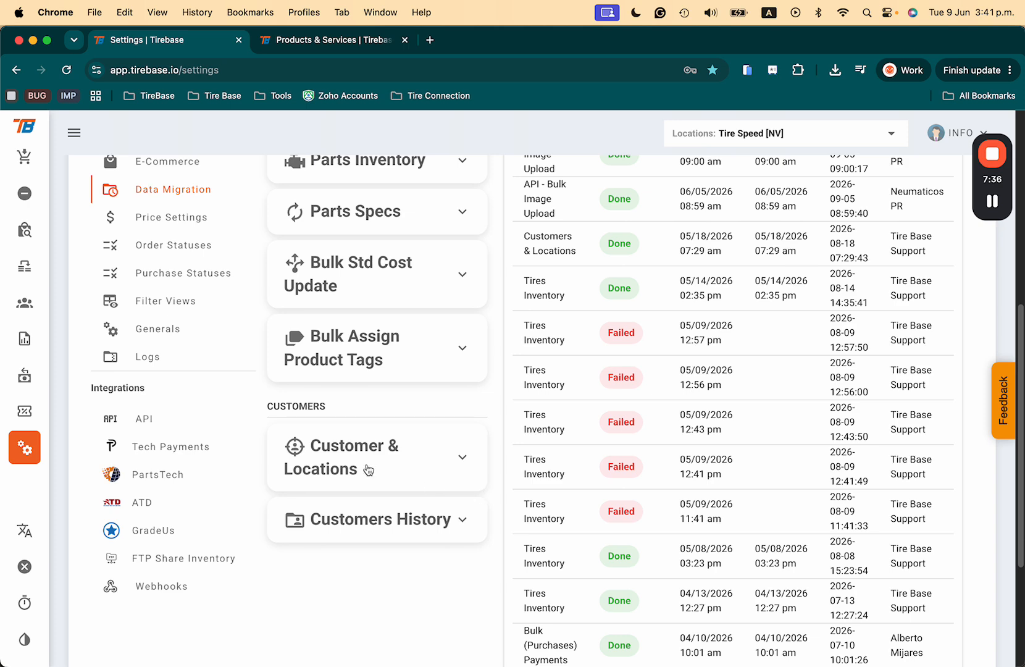
{"action": "left_click", "coordinate": [463, 460]}
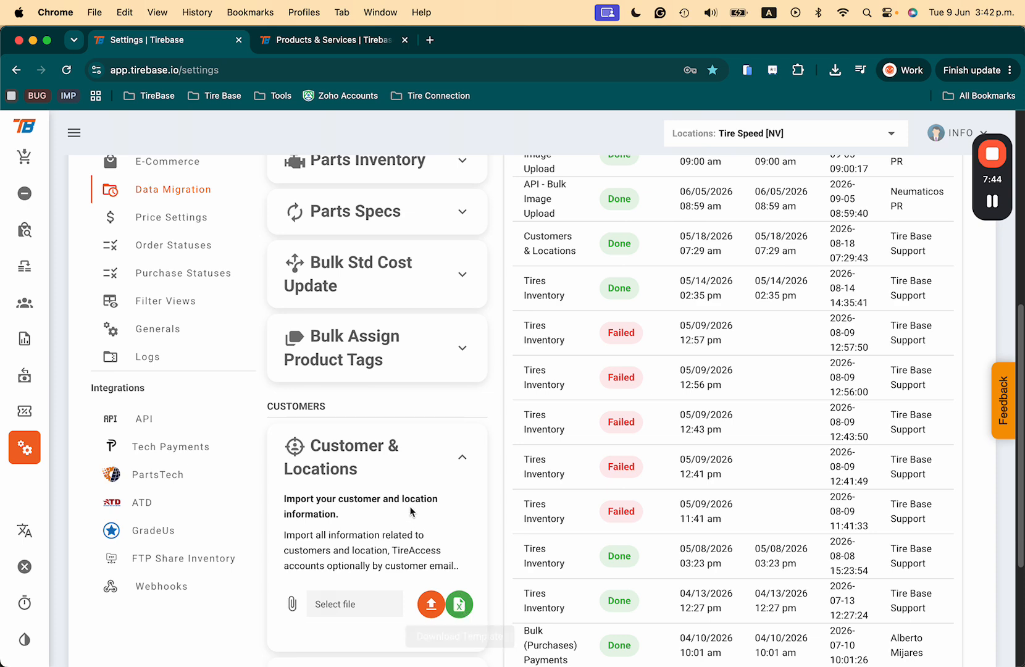
{"action": "scroll", "coordinate": [413, 633], "scroll_direction": "down", "scroll_amount": 2}
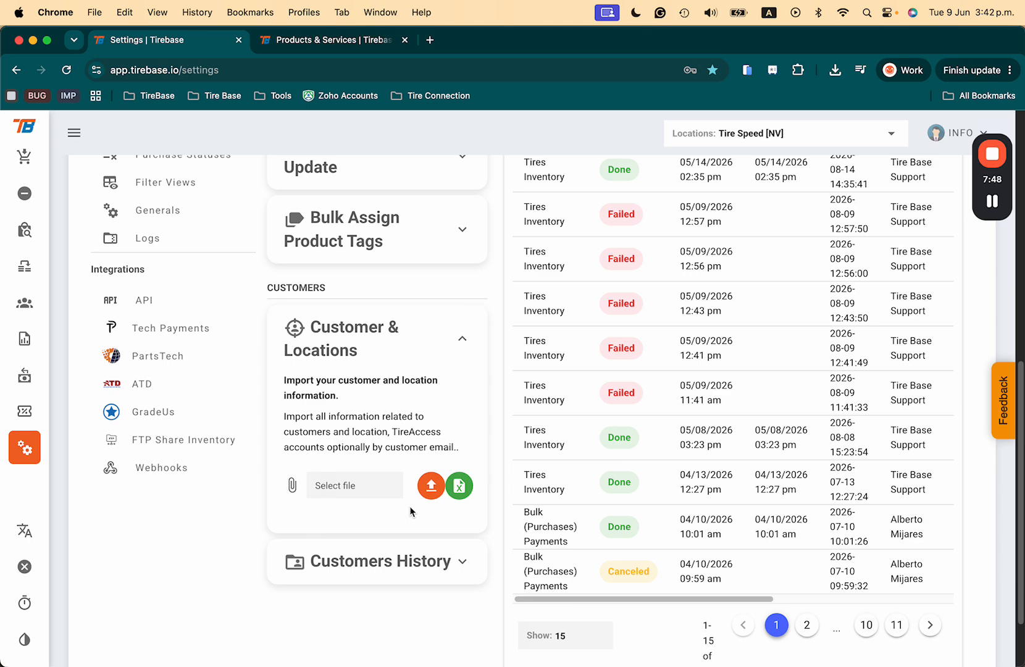
- Expand Customers History to view its import options, and collapse Customer & Locations
{"action": "left_click", "coordinate": [463, 561]}
{"action": "scroll", "coordinate": [463, 560], "scroll_direction": "down", "scroll_amount": 2}
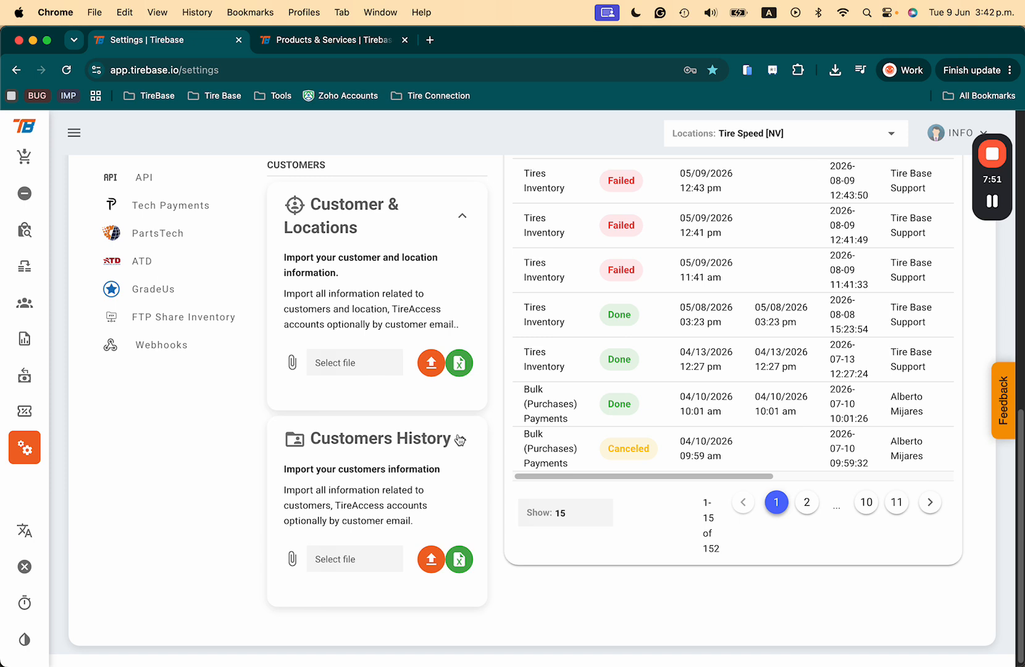
{"action": "left_click", "coordinate": [462, 215]}
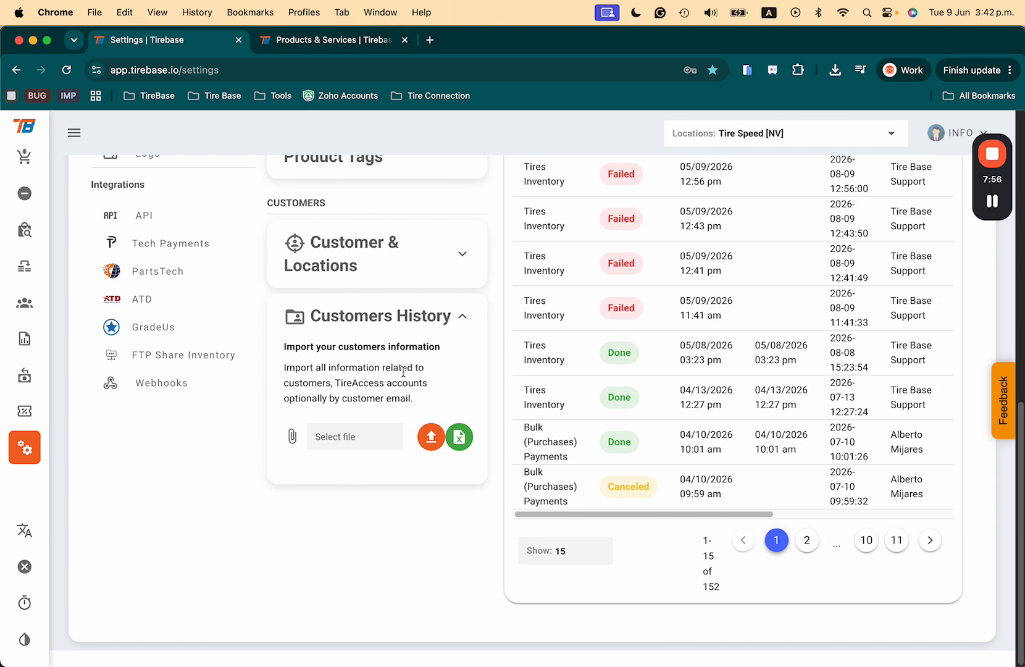
{"action": "scroll", "coordinate": [403, 372], "scroll_direction": "up", "scroll_amount": 15}
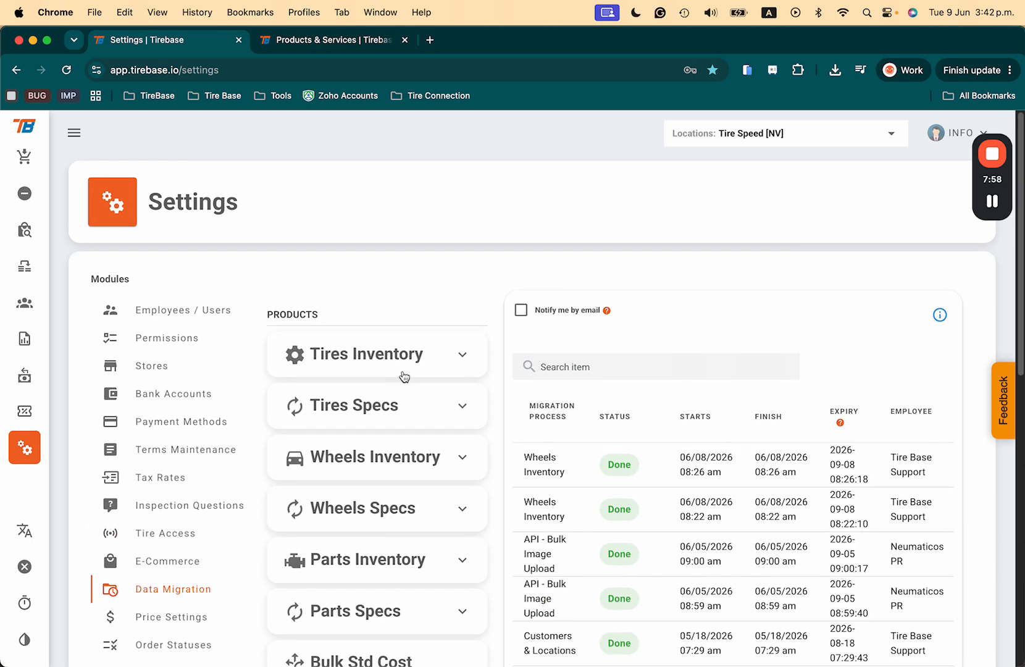